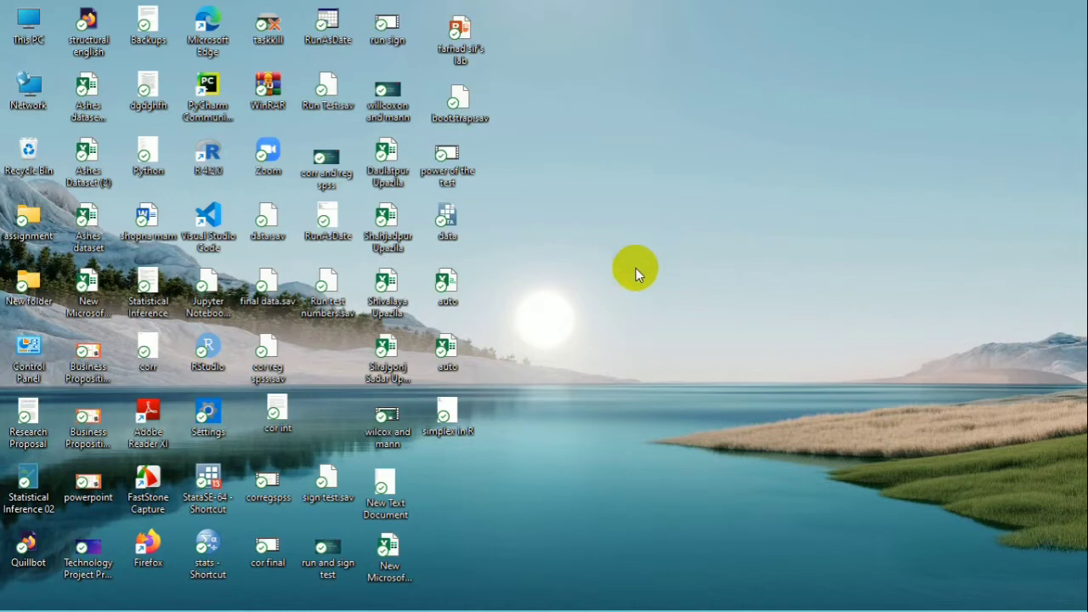
Step: Open Stata and start a new do-file with the command cd followed by an opening quotation mark
{"action": "double_click", "coordinate": [202, 505]}
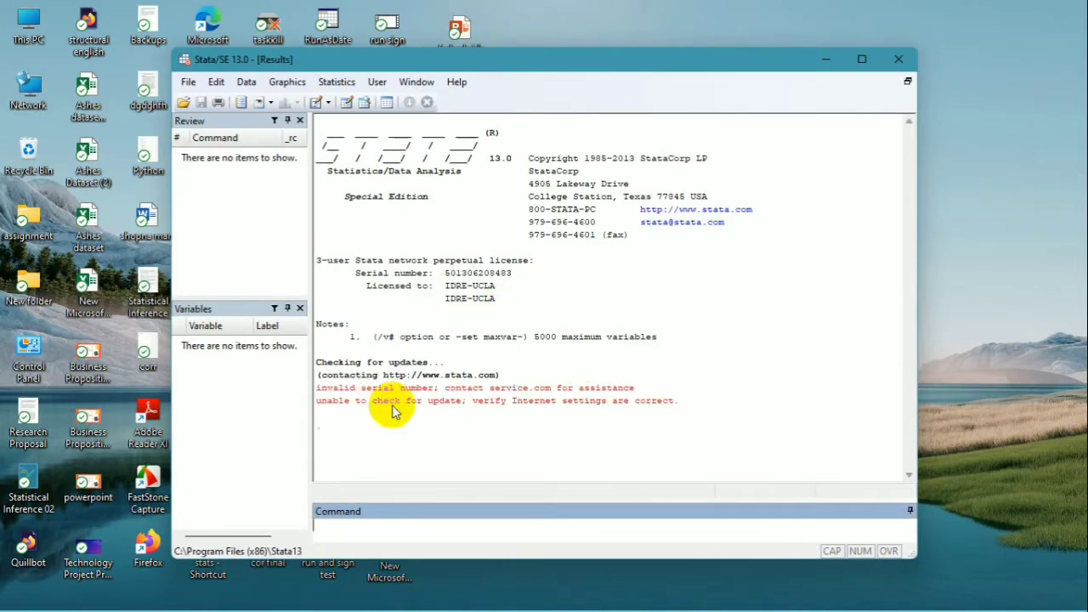
{"action": "left_click", "coordinate": [320, 102]}
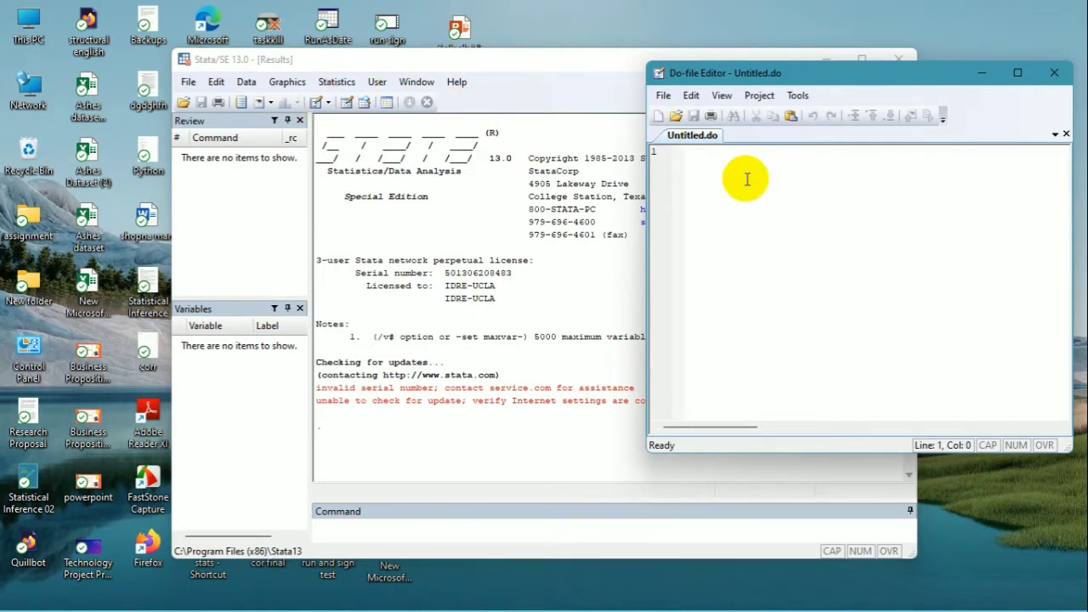
{"action": "left_click", "coordinate": [717, 162]}
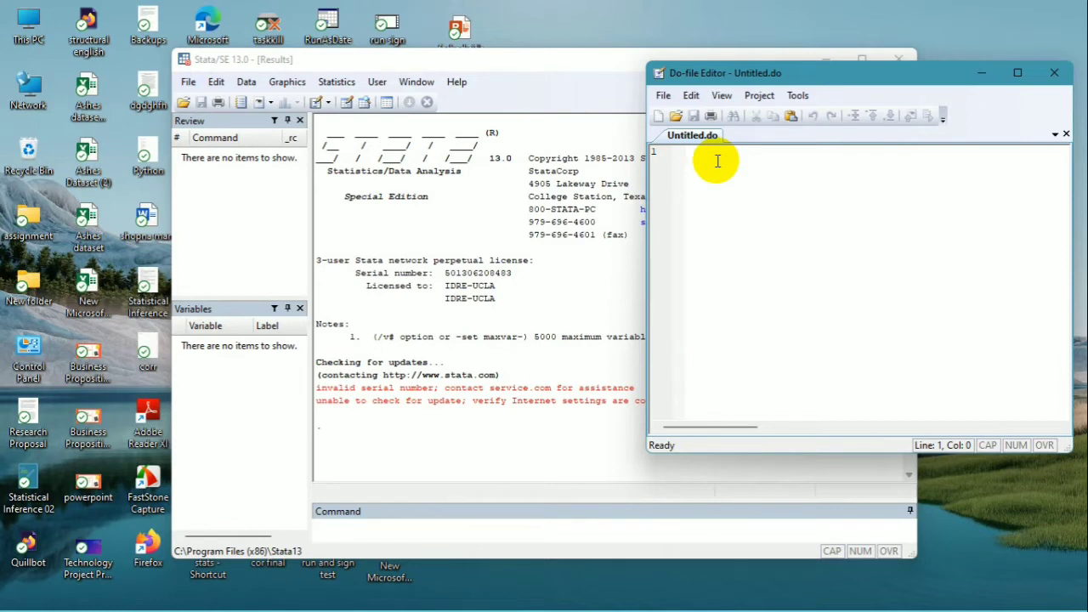
{"action": "key", "text": "Tab"}
{"action": "type", "text": "cd"}
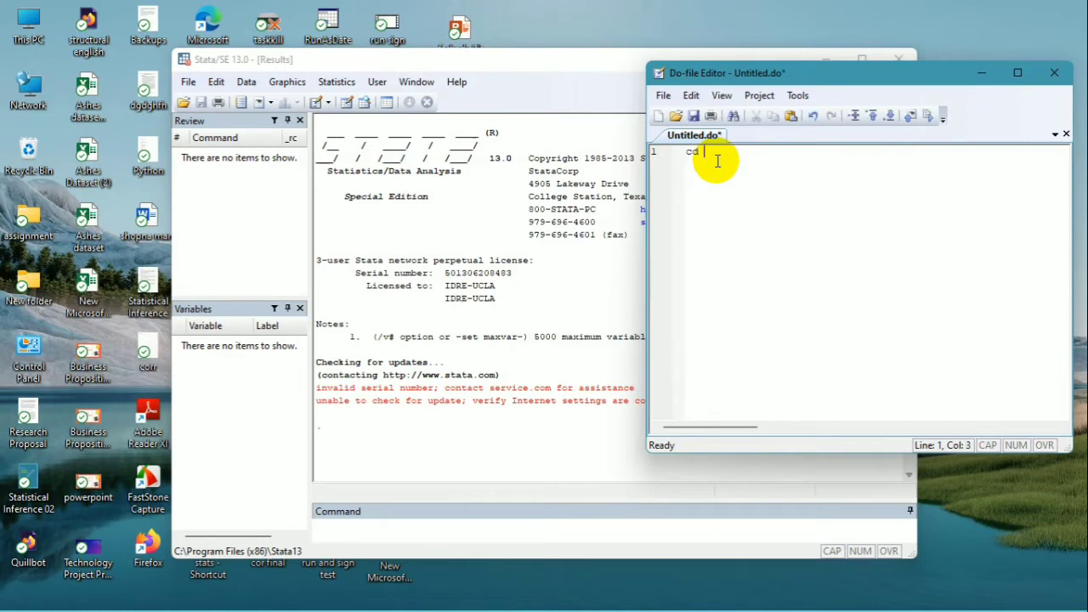
{"action": "type", "text": " \""}
Step: Copy the folder location of the desktop's data Stata dataset from its properties and paste it after cd " in the do-file
{"action": "left_click", "coordinate": [831, 60]}
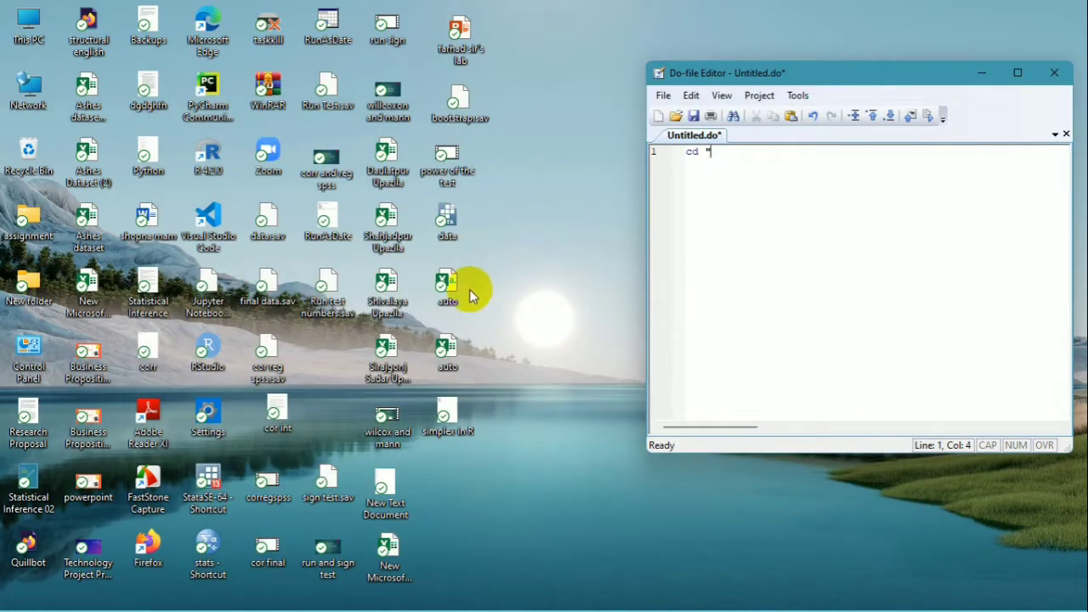
{"action": "left_click", "coordinate": [456, 214]}
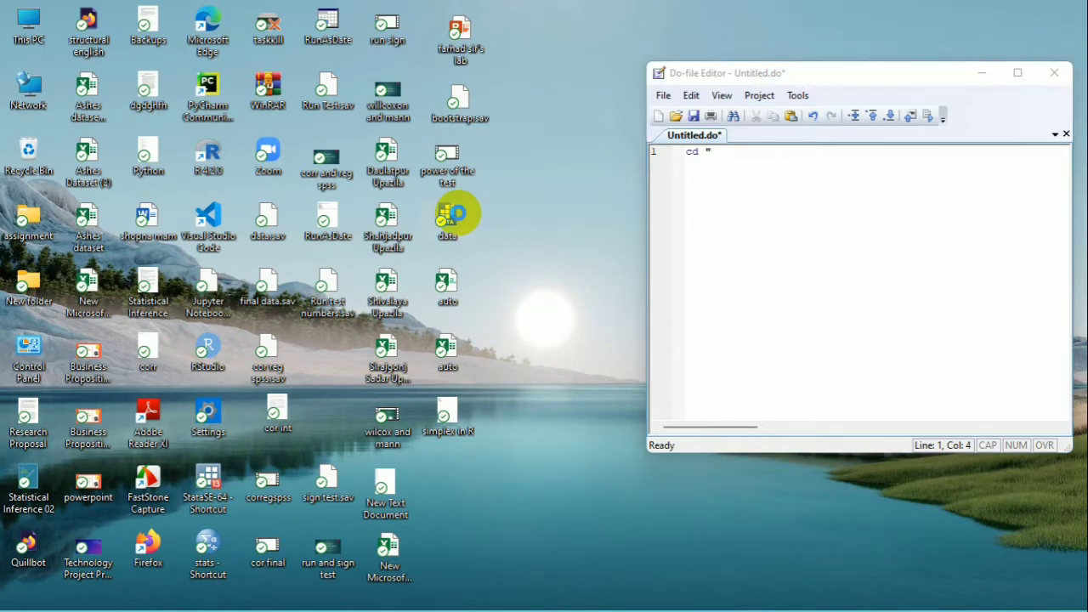
{"action": "right_click", "coordinate": [459, 217]}
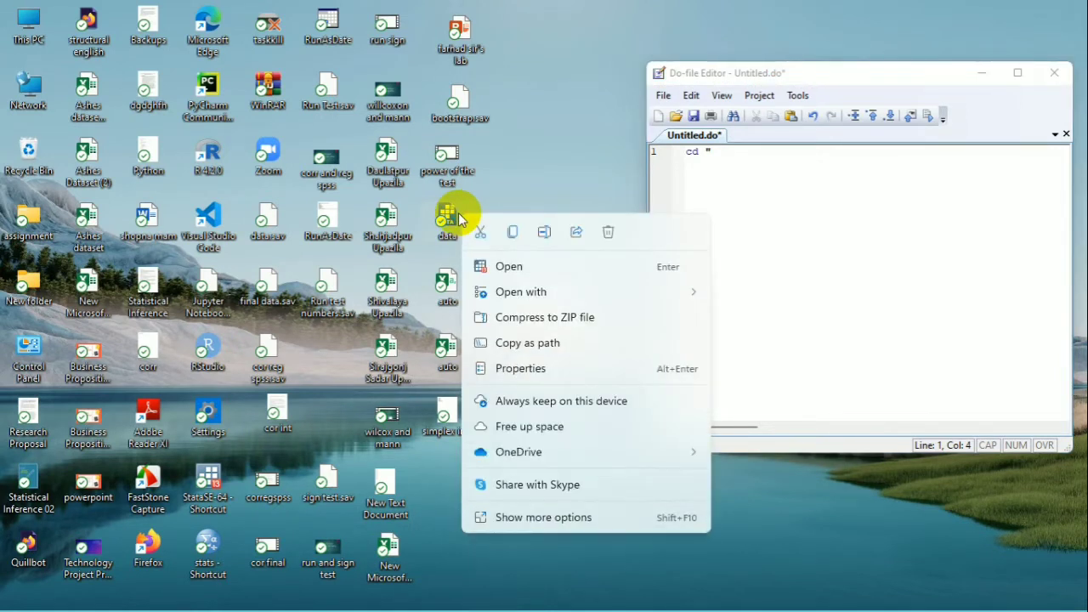
{"action": "left_click", "coordinate": [510, 372]}
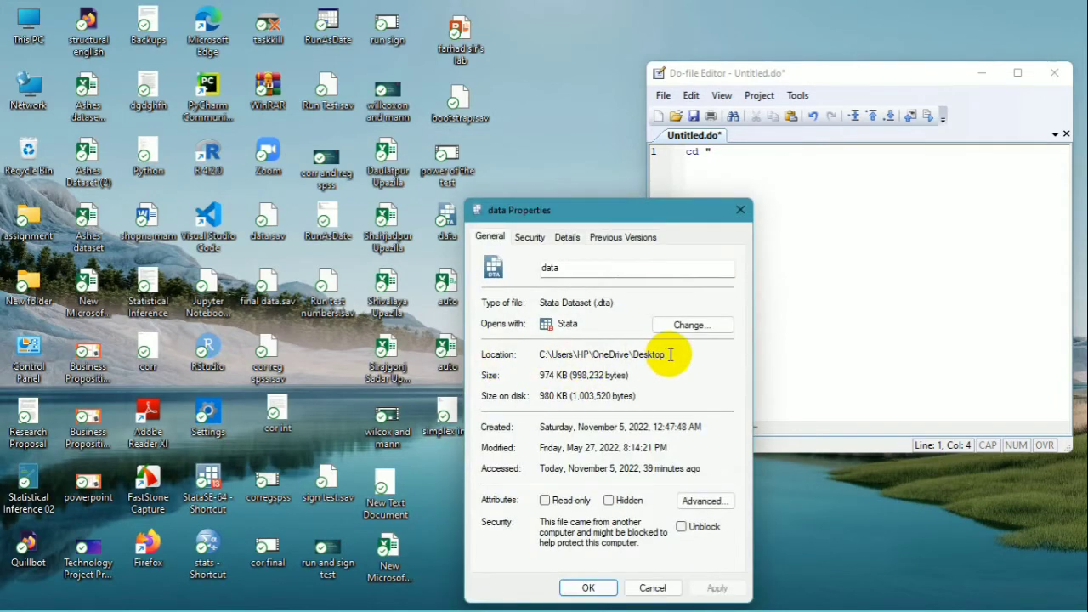
{"action": "left_click", "coordinate": [670, 355]}
{"action": "left_click_drag", "start_coordinate": [671, 355], "coordinate": [536, 358]}
{"action": "key", "text": "ctrl+c"}
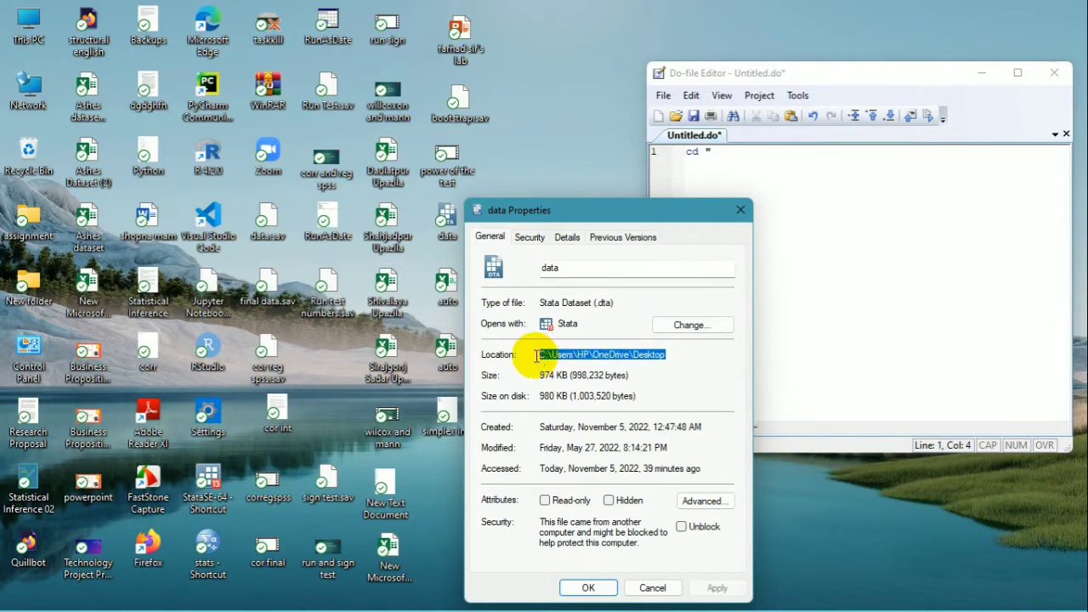
{"action": "left_click", "coordinate": [587, 588]}
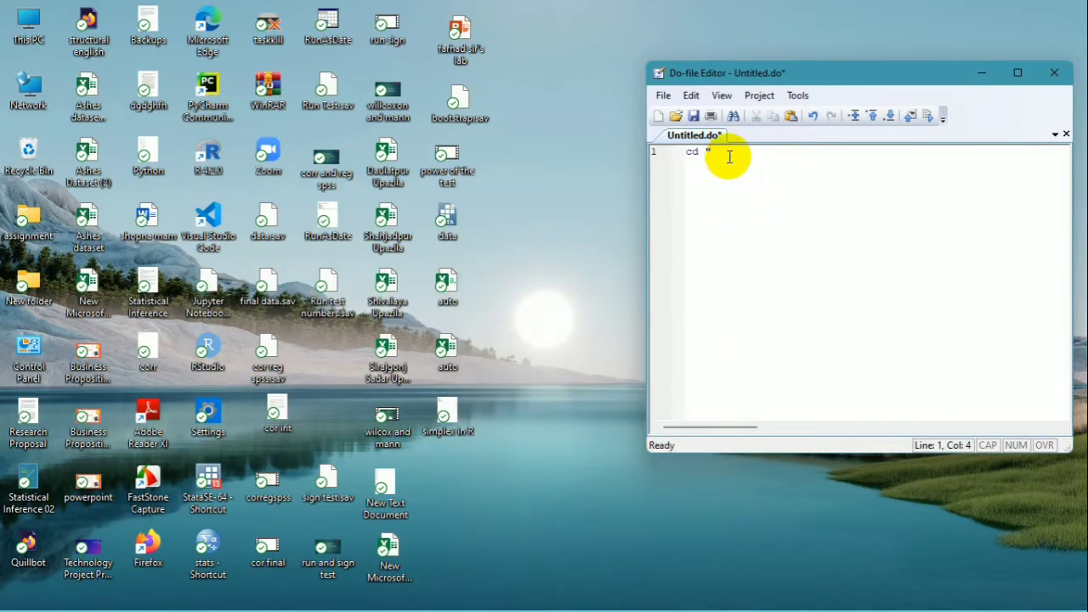
{"action": "key", "text": "ctrl+v"}
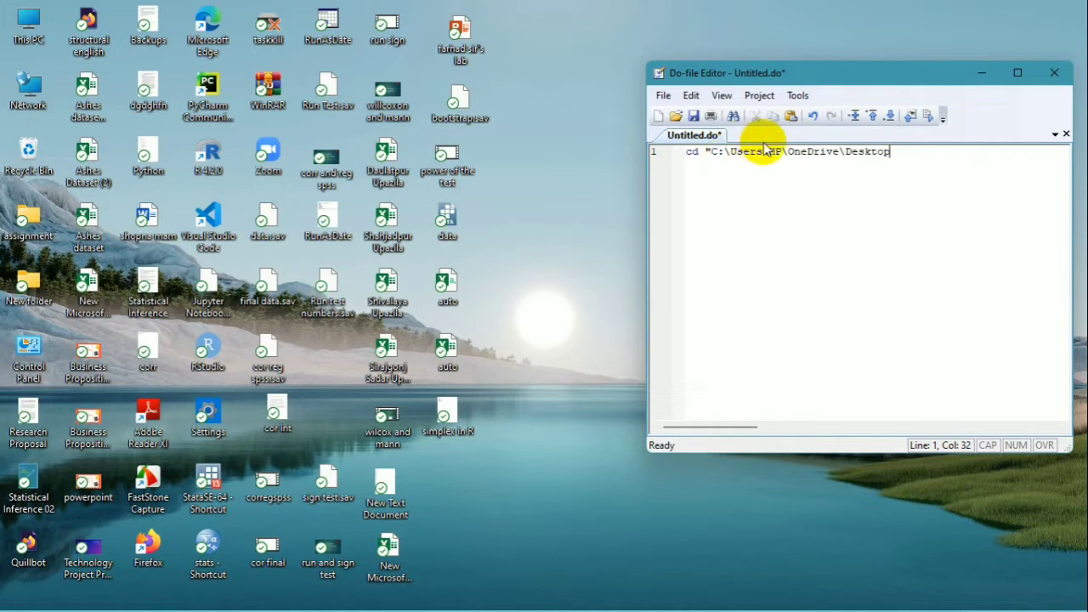
Step: Replace every backslash in the cd path with a forward slash, giving C:/Users/HP/OneDrive/Desktop
{"action": "left_click", "coordinate": [844, 153]}
{"action": "key", "text": "BackSpace"}
{"action": "type", "text": "/"}
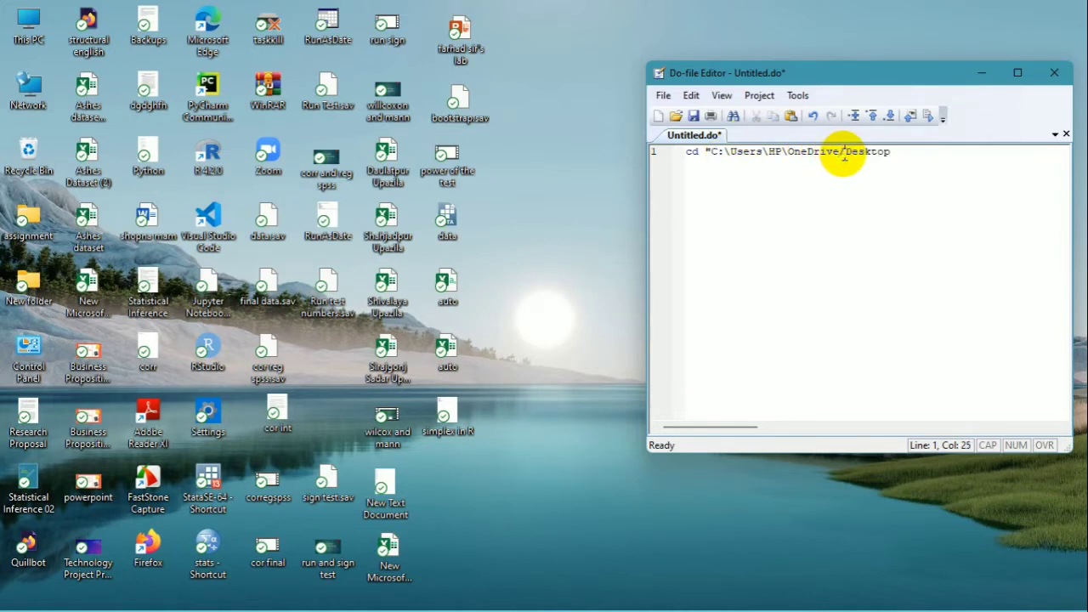
{"action": "left_click", "coordinate": [782, 153]}
{"action": "key", "text": "BackSpace"}
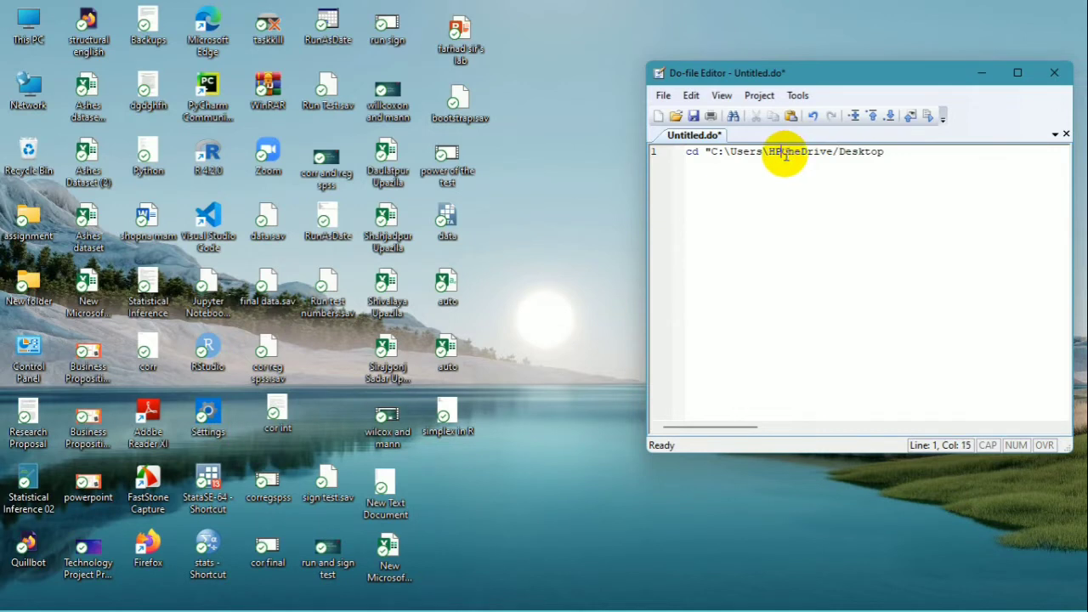
{"action": "type", "text": "/"}
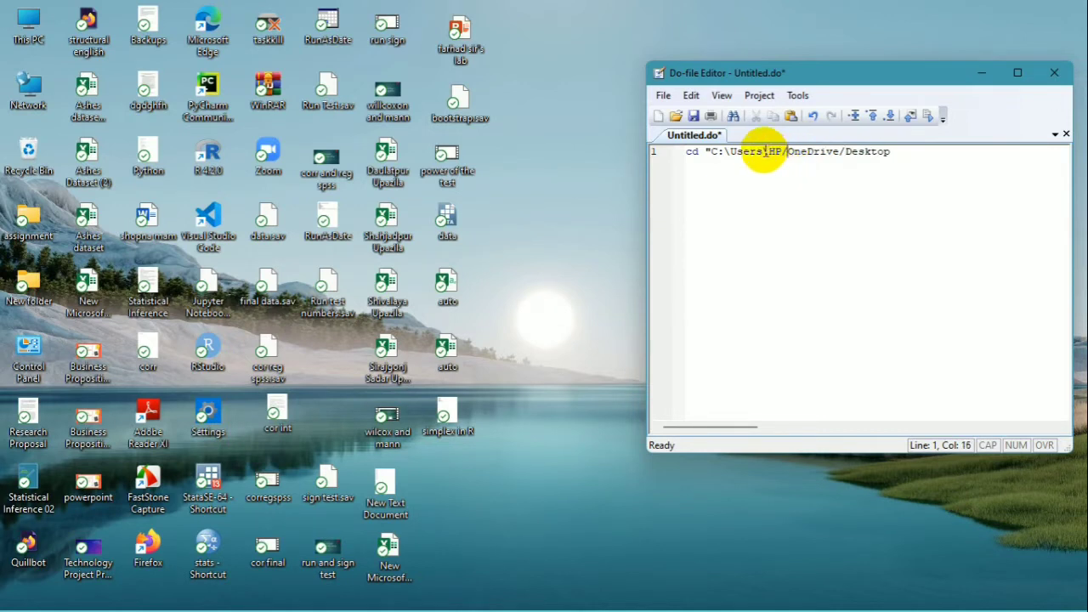
{"action": "left_click", "coordinate": [765, 153]}
{"action": "key", "text": "BackSpace"}
{"action": "type", "text": "/"}
{"action": "left_click", "coordinate": [727, 154]}
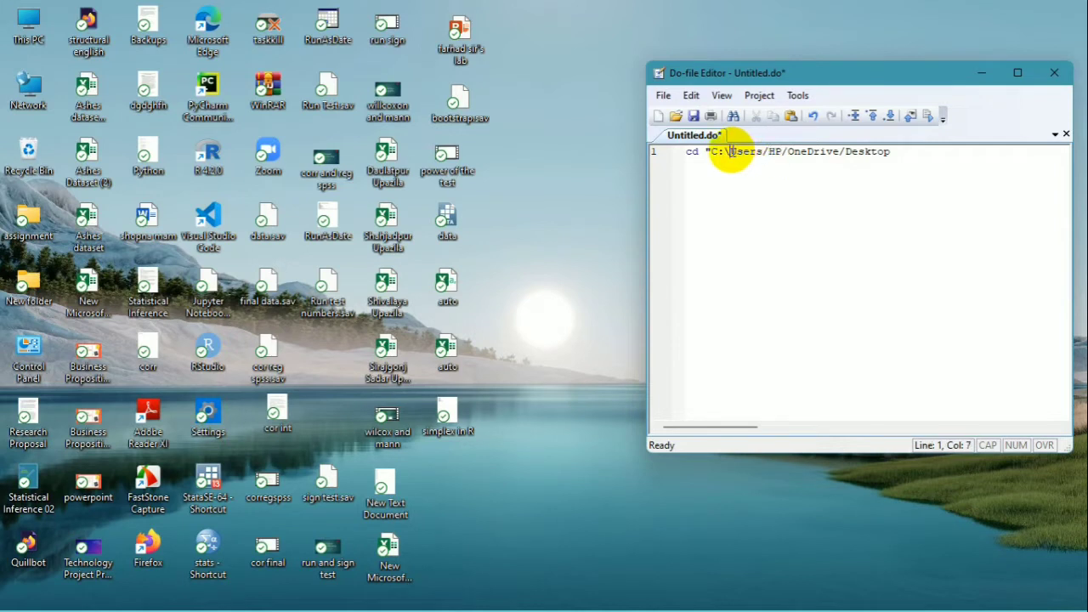
{"action": "key", "text": "BackSpace"}
{"action": "type", "text": "/"}
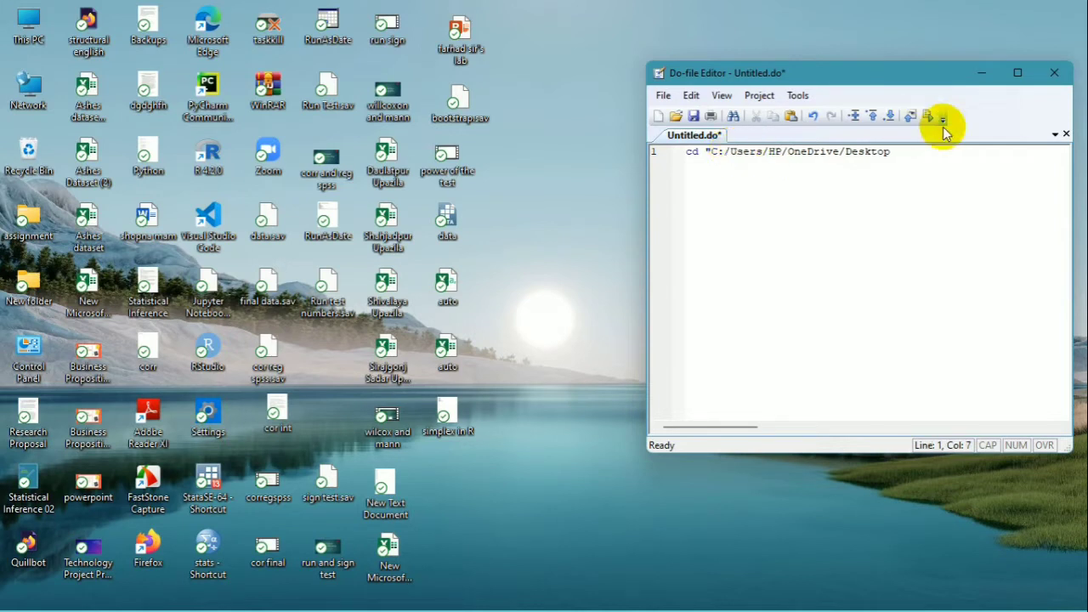
Step: Close the cd path with a quotation mark and add use data.dta on line 2
{"action": "left_click", "coordinate": [902, 157]}
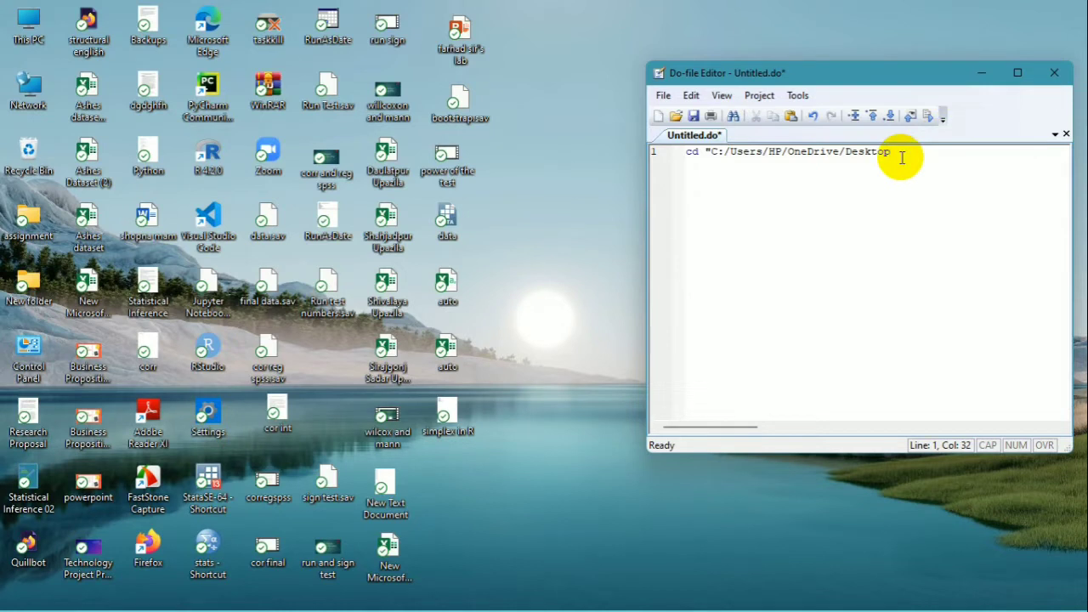
{"action": "type", "text": "/"}
{"action": "key", "text": "BackSpace"}
{"action": "type", "text": "\""}
{"action": "key", "text": "Return"}
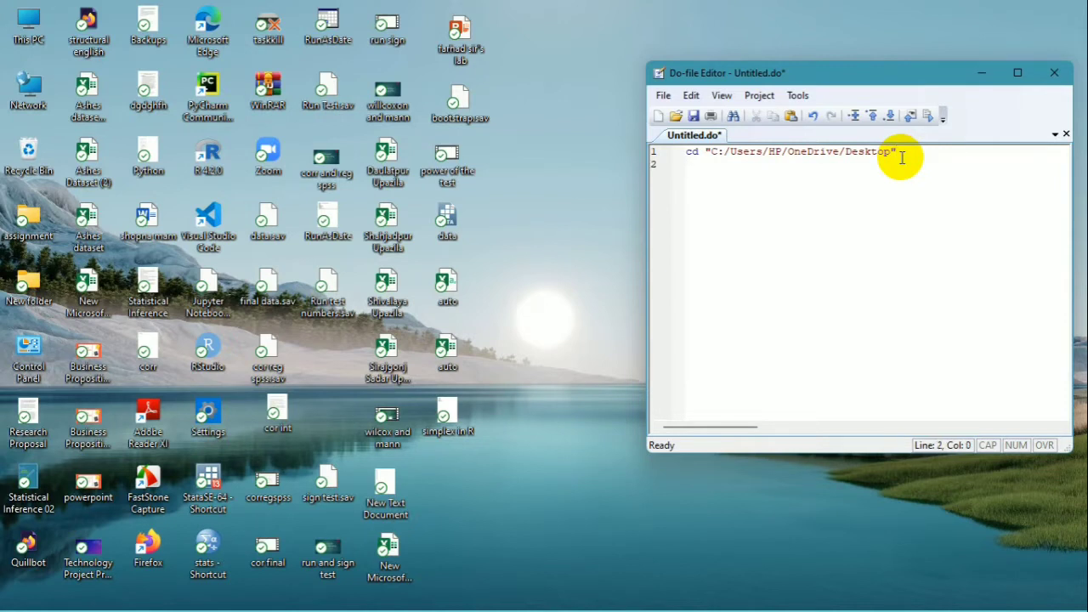
{"action": "type", "text": "use"}
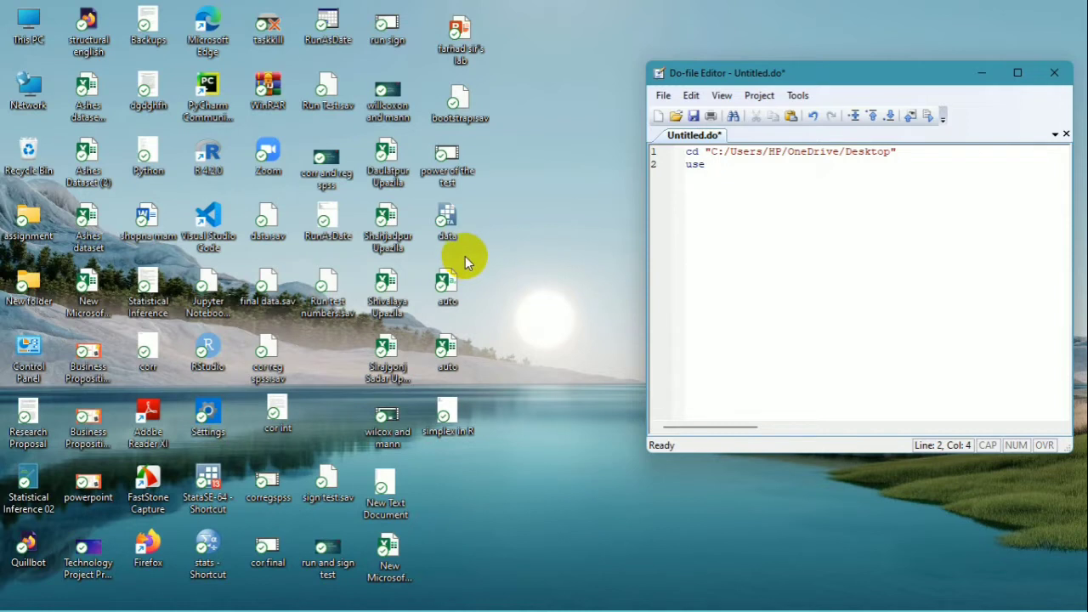
{"action": "type", "text": "data.dta"}
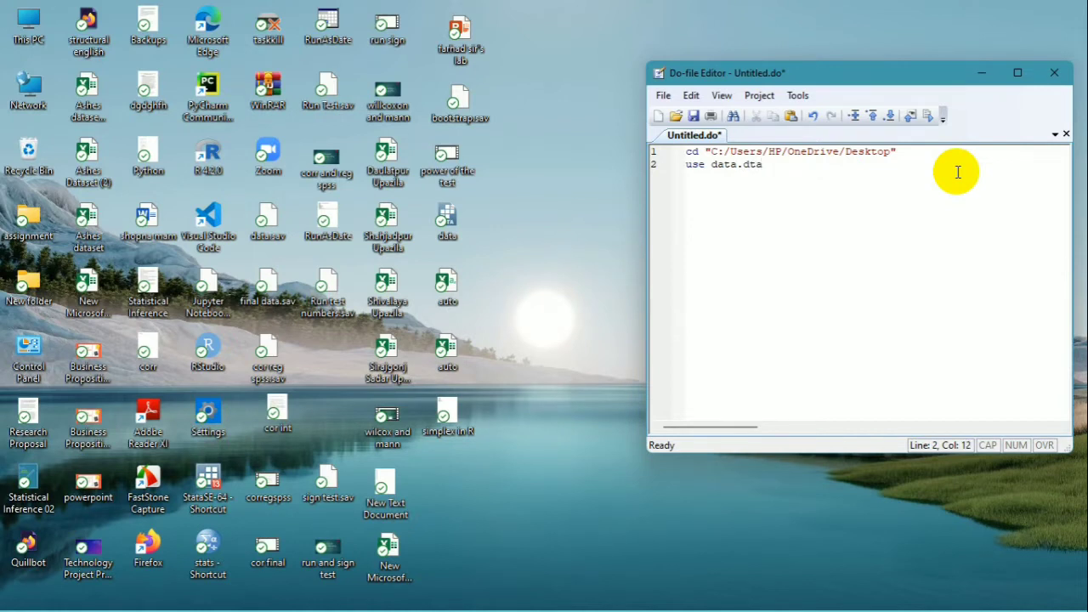
{"action": "type", "text": ",clear"}
{"action": "key", "text": "BackSpace"}
{"action": "key", "text": "BackSpace"}
{"action": "key", "text": "BackSpace"}
{"action": "key", "text": "BackSpace"}
{"action": "key", "text": "BackSpace"}
{"action": "key", "text": "BackSpace"}
Step: Add br on line 3, execute all three lines to browse the dataset, and dismiss the data browser
{"action": "key", "text": "Return"}
{"action": "type", "text": "br"}
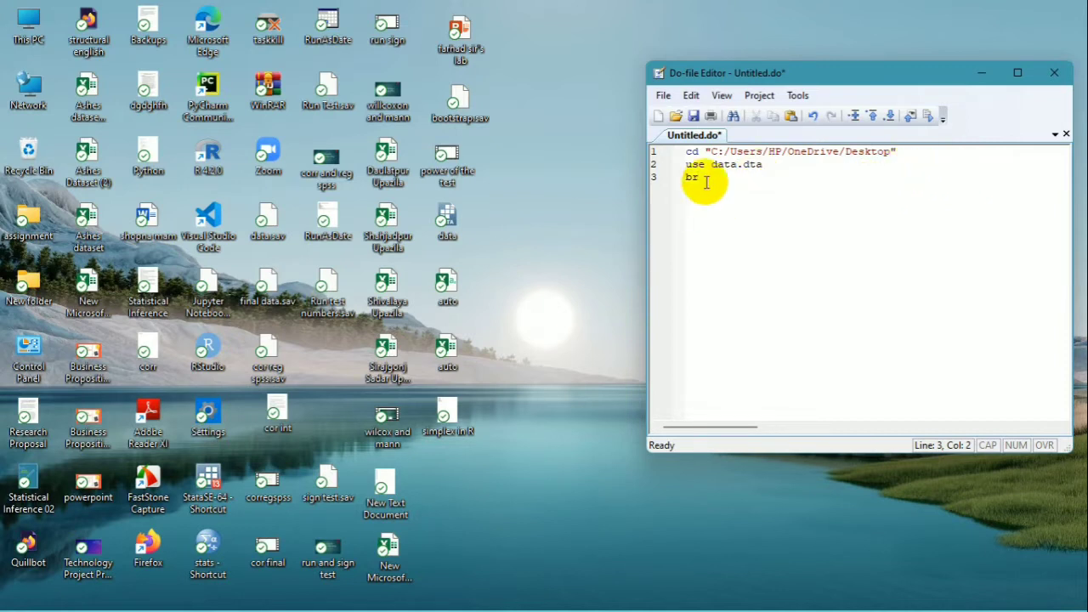
{"action": "left_click_drag", "start_coordinate": [709, 179], "coordinate": [683, 156]}
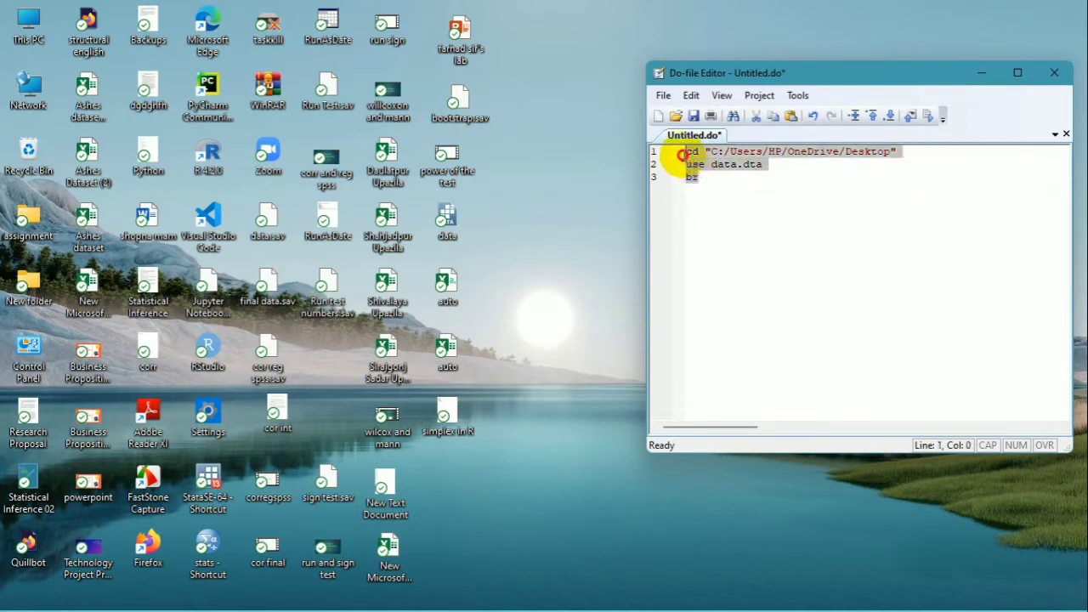
{"action": "left_click", "coordinate": [930, 121]}
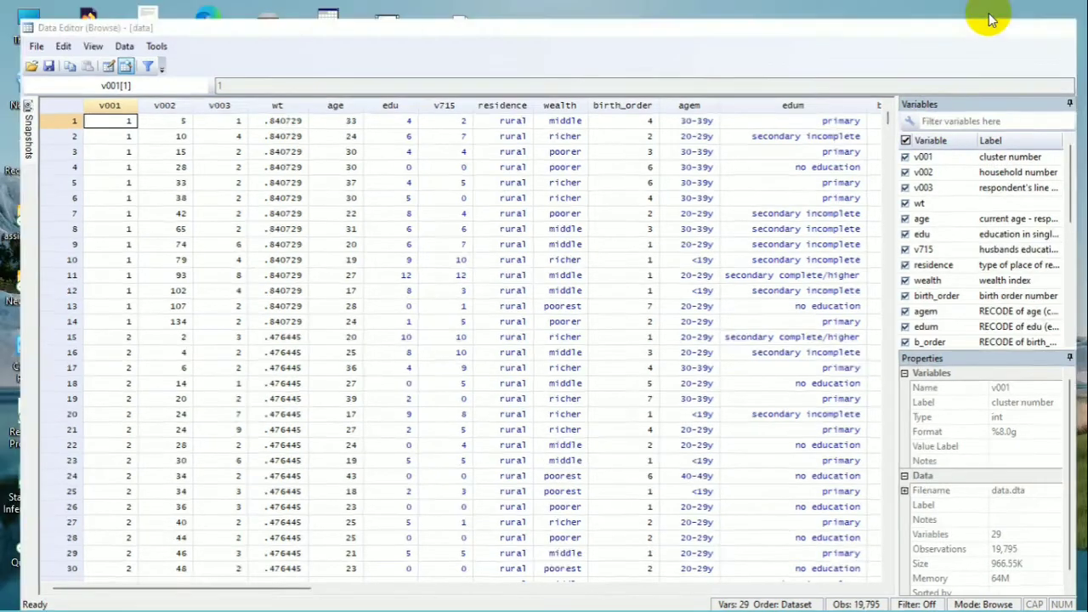
{"action": "left_click", "coordinate": [993, 11]}
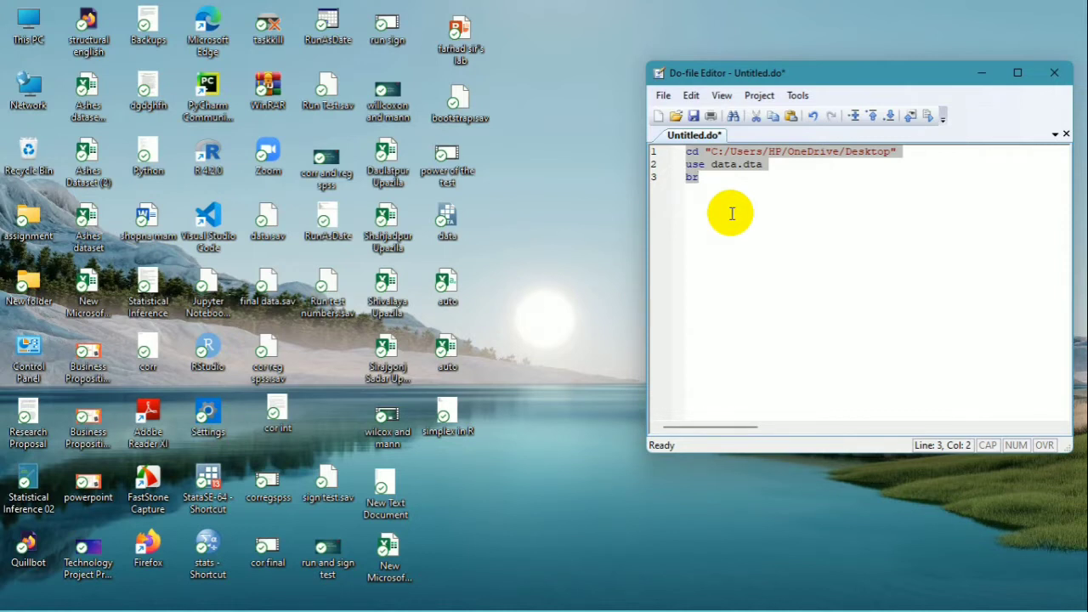
Step: Begin line 4 of the do-file with import excel and an opening quotation mark
{"action": "left_click", "coordinate": [712, 186]}
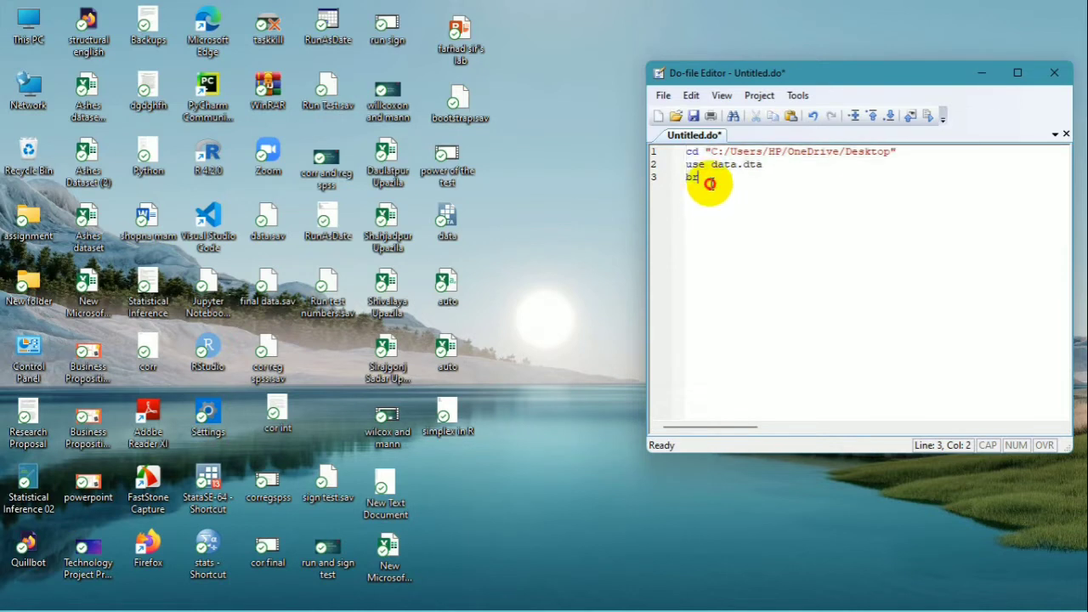
{"action": "key", "text": "Return"}
{"action": "type", "text": "import "}
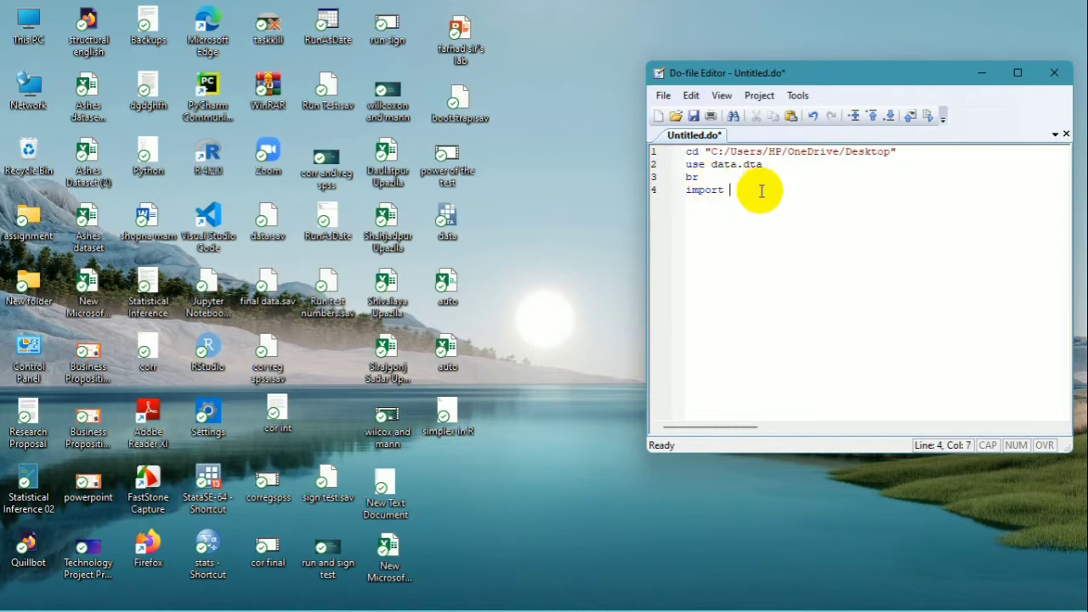
{"action": "type", "text": "exce"}
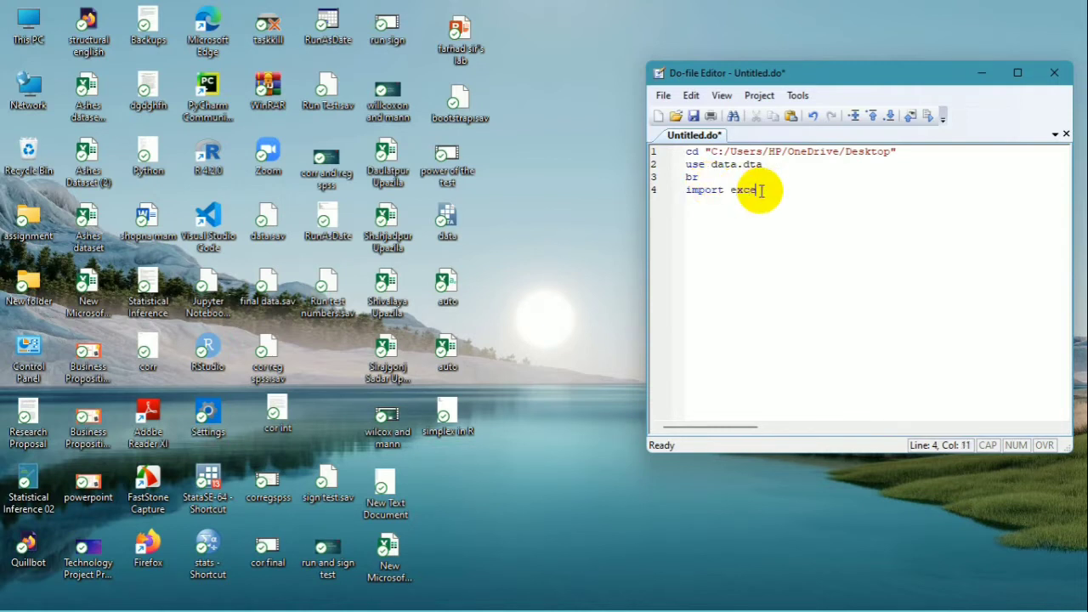
{"action": "type", "text": "l \""}
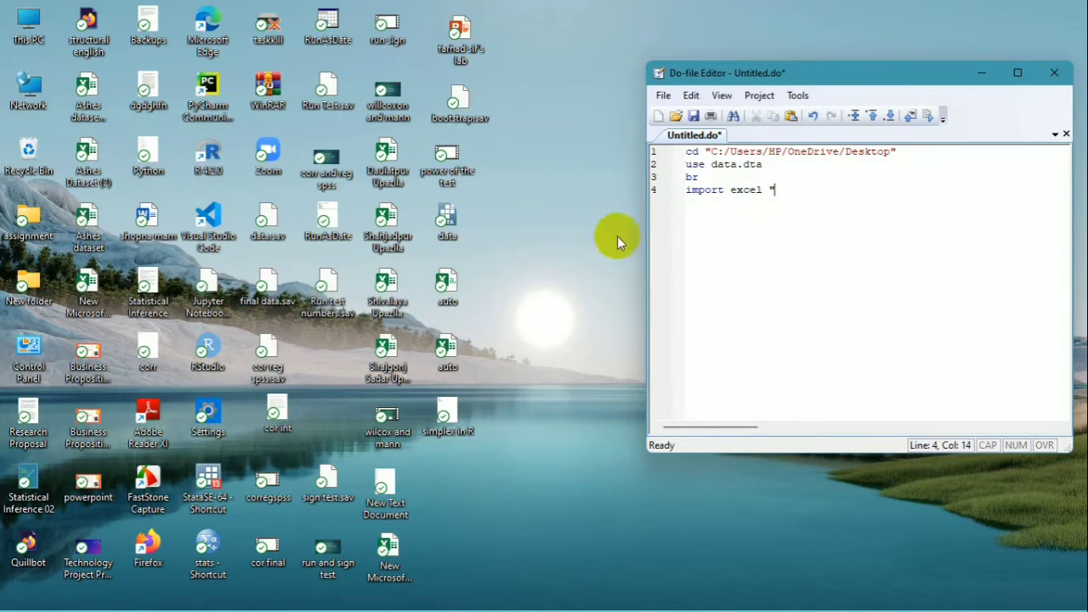
Step: Copy the folder location of the desktop's auto Excel workbook from its properties and paste it after import excel "
{"action": "left_click", "coordinate": [448, 350]}
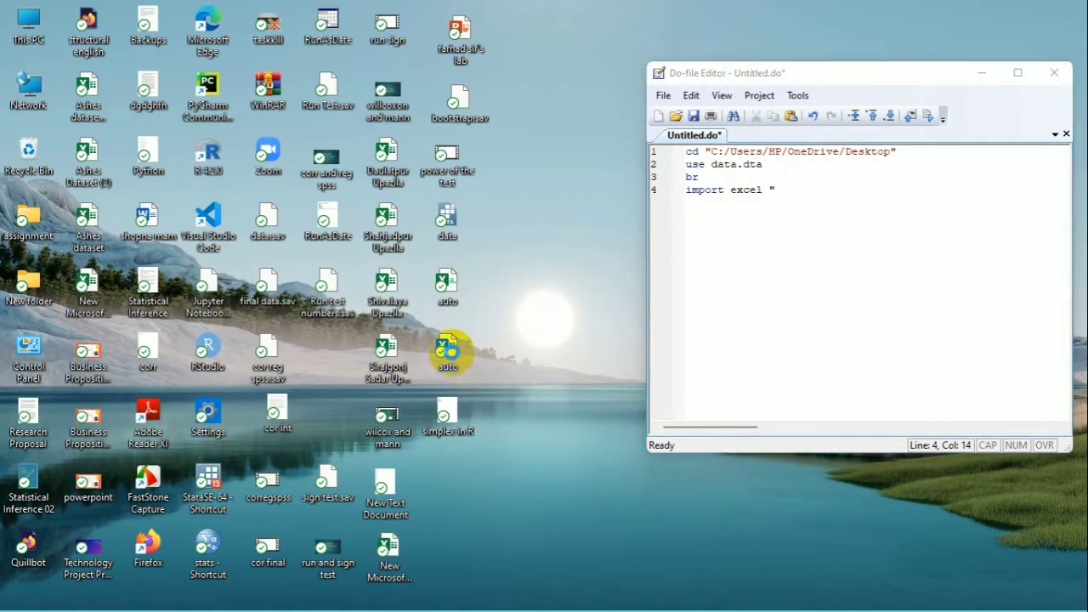
{"action": "right_click", "coordinate": [448, 350]}
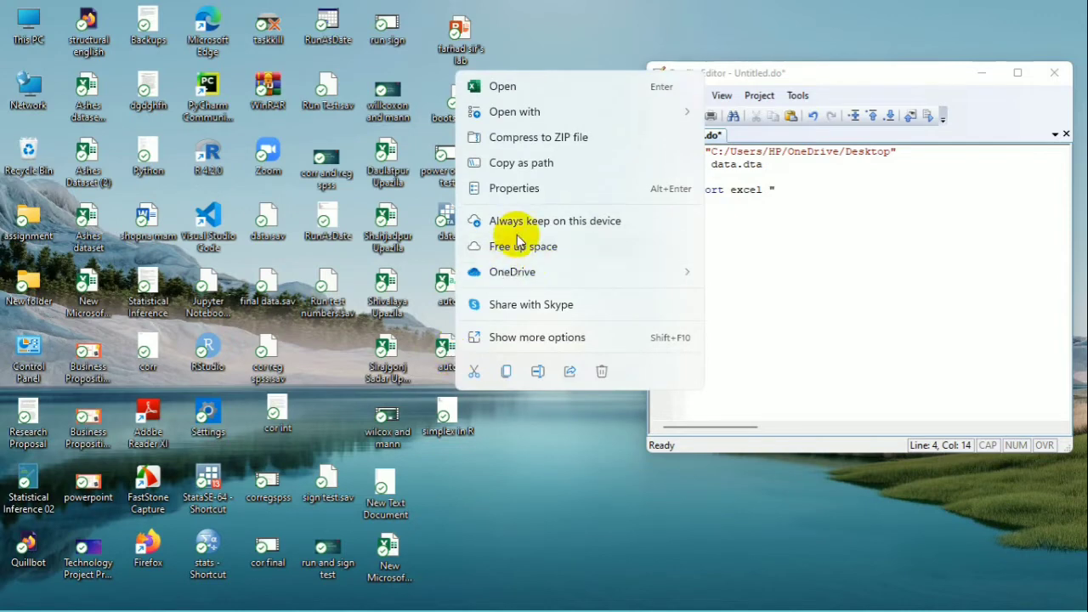
{"action": "left_click", "coordinate": [544, 189]}
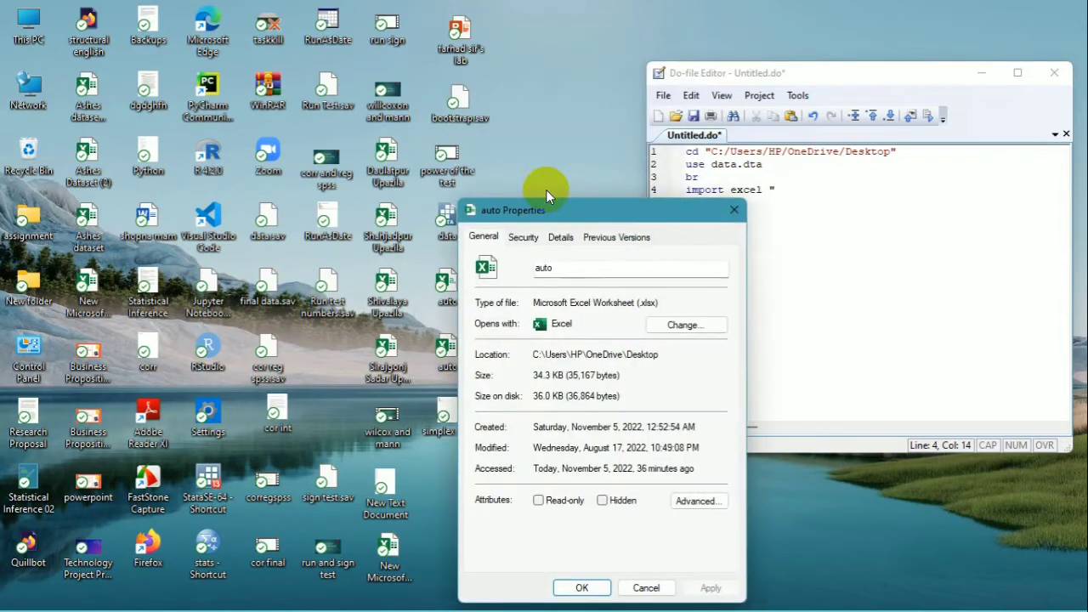
{"action": "left_click", "coordinate": [669, 355]}
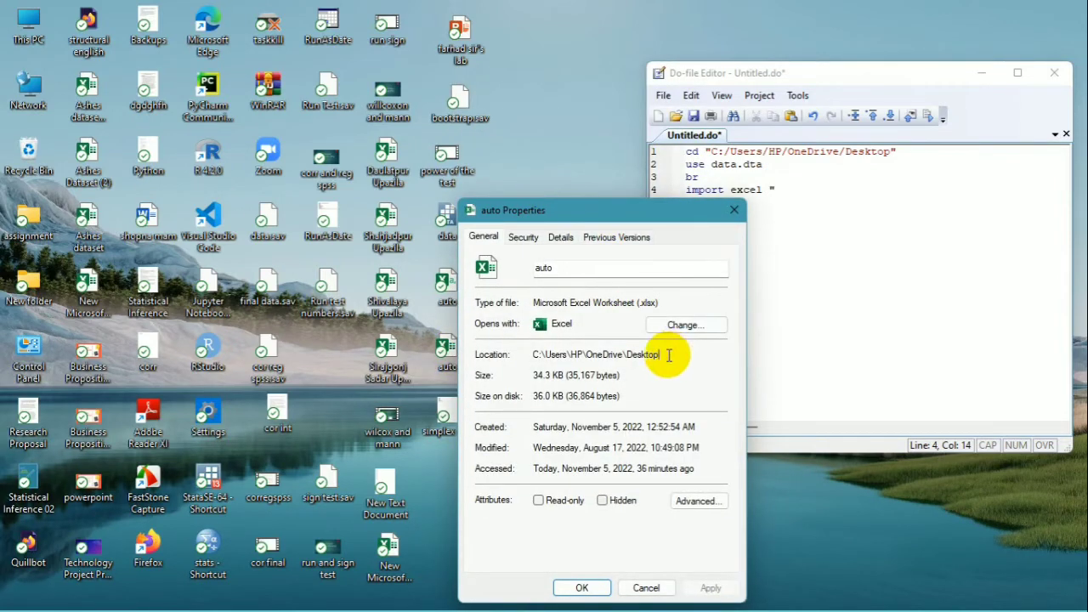
{"action": "left_click_drag", "start_coordinate": [669, 356], "coordinate": [528, 351]}
{"action": "key", "text": "ctrl+c"}
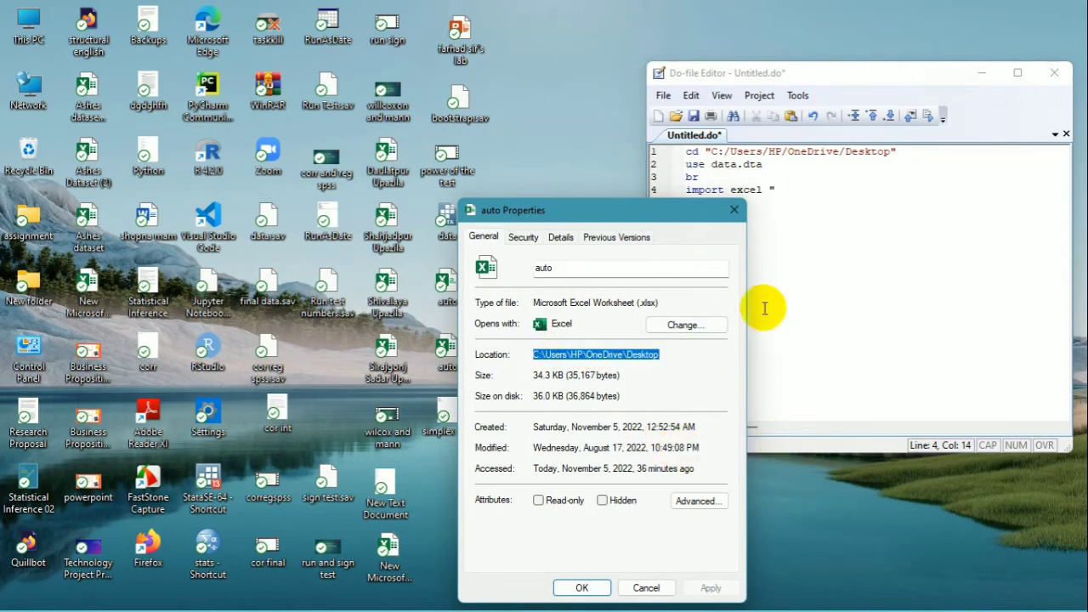
{"action": "left_click", "coordinate": [734, 212]}
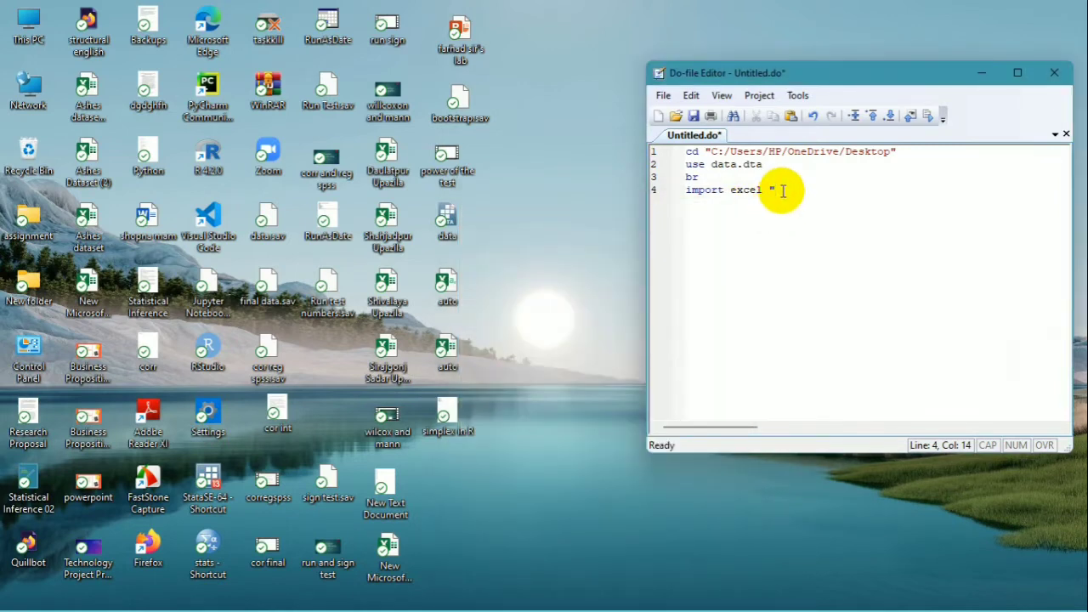
{"action": "key", "text": "ctrl+v"}
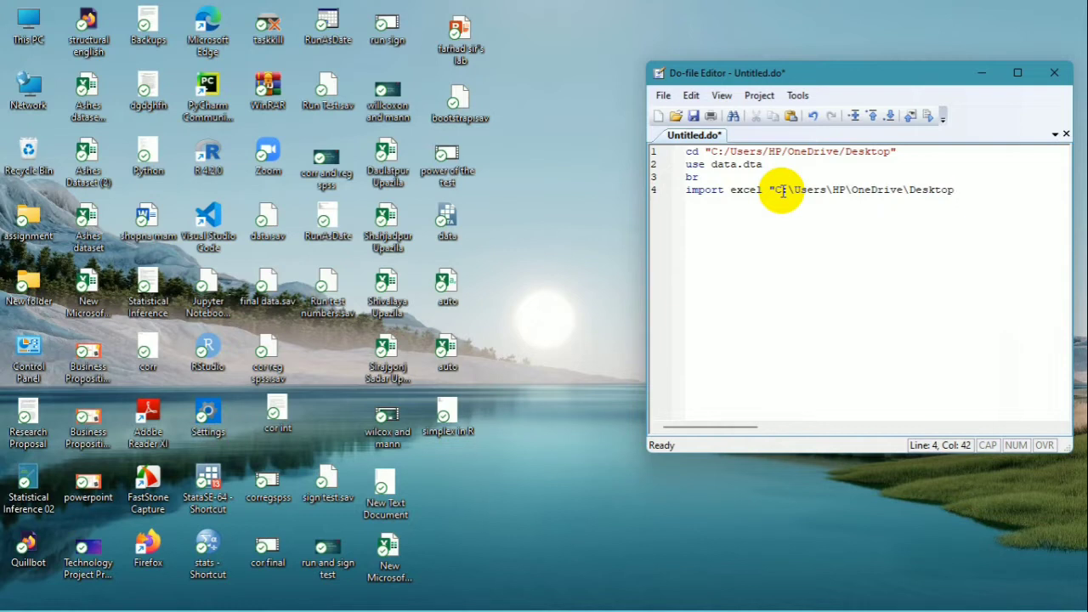
Step: Replace every backslash in the import excel path on line 4 with a forward slash
{"action": "left_click", "coordinate": [908, 190]}
{"action": "key", "text": "BackSpace"}
{"action": "type", "text": "/"}
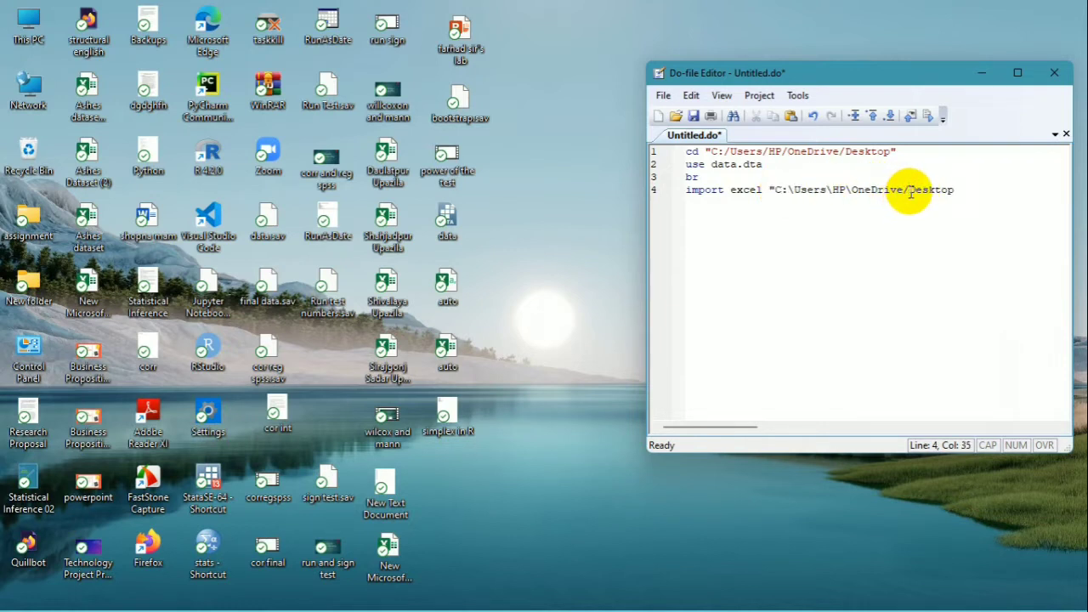
{"action": "left_click", "coordinate": [853, 189]}
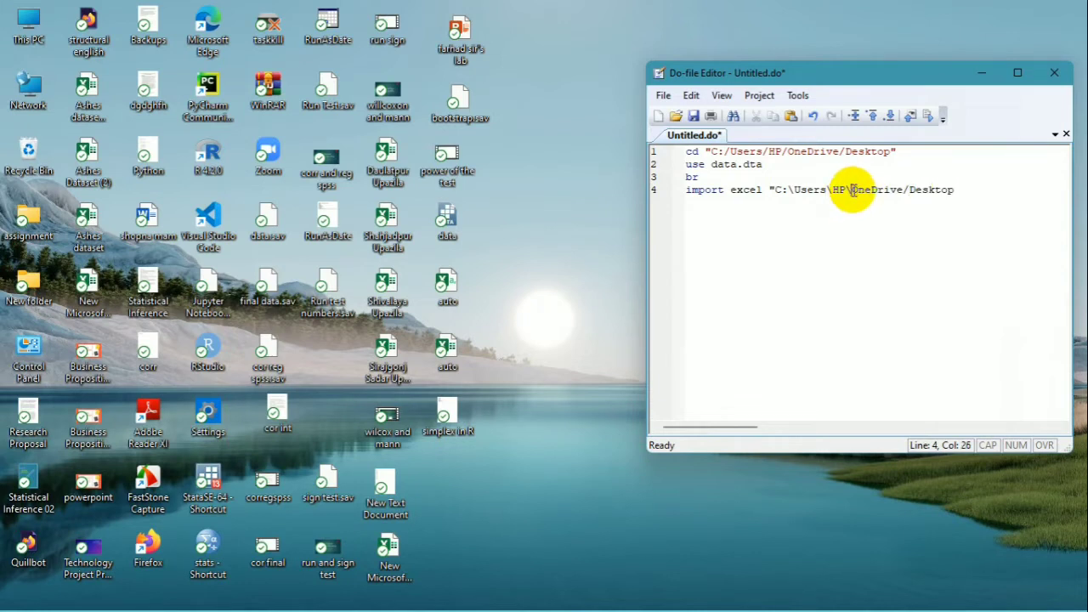
{"action": "key", "text": "BackSpace"}
{"action": "type", "text": "/"}
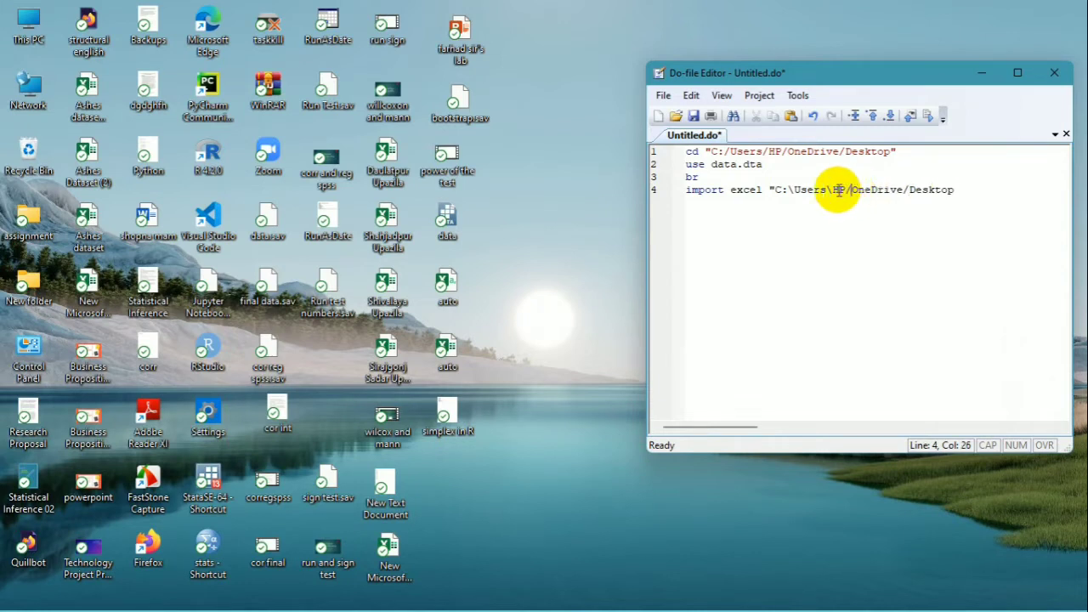
{"action": "left_click", "coordinate": [837, 189]}
{"action": "key", "text": "BackSpace"}
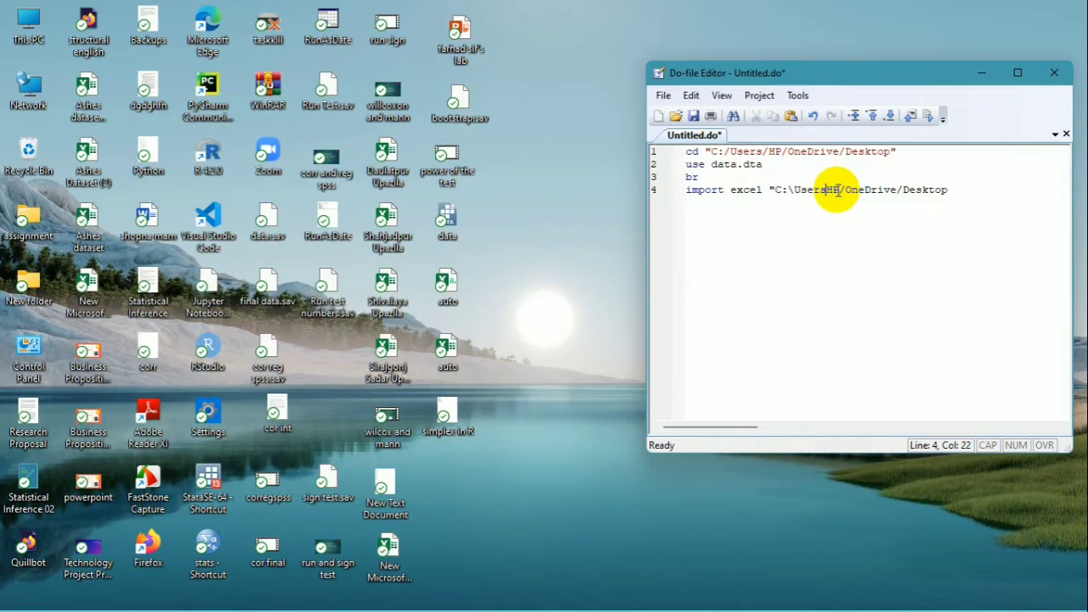
{"action": "type", "text": "/"}
{"action": "left_click", "coordinate": [793, 190]}
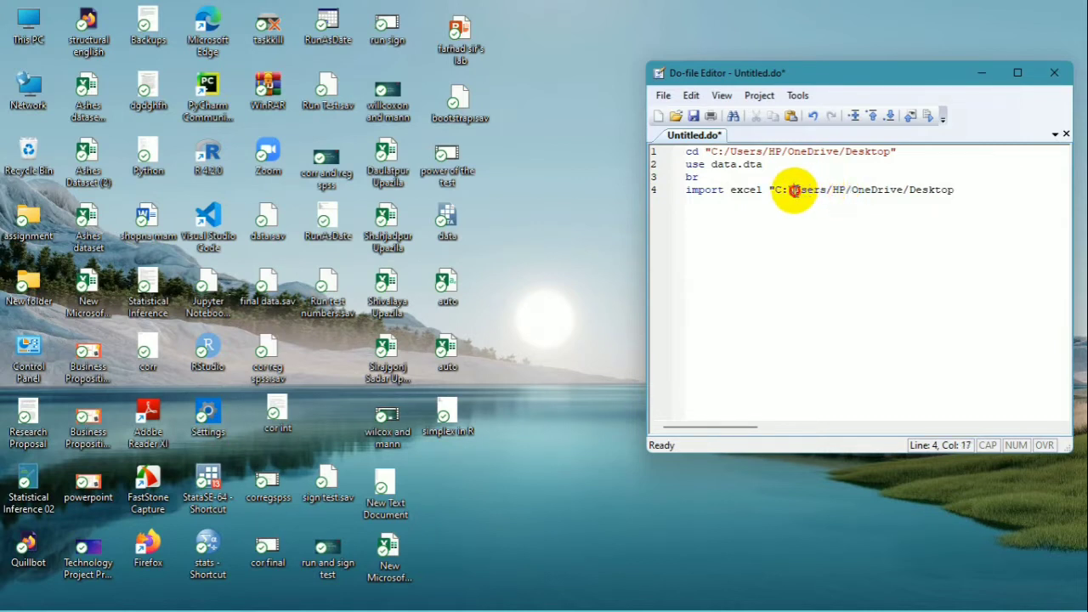
{"action": "key", "text": "BackSpace"}
{"action": "type", "text": "/"}
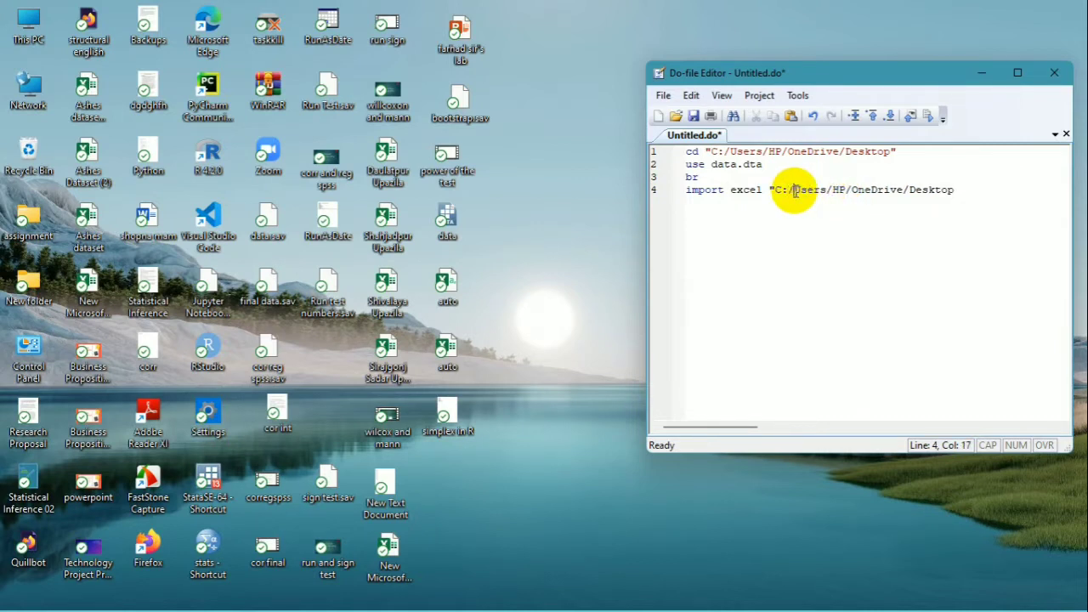
Step: Complete line 4 by adding /auto.xlsx",clear after Desktop, and add br on line 5
{"action": "double_click", "coordinate": [970, 190]}
{"action": "left_click", "coordinate": [973, 192]}
{"action": "type", "text": "/"}
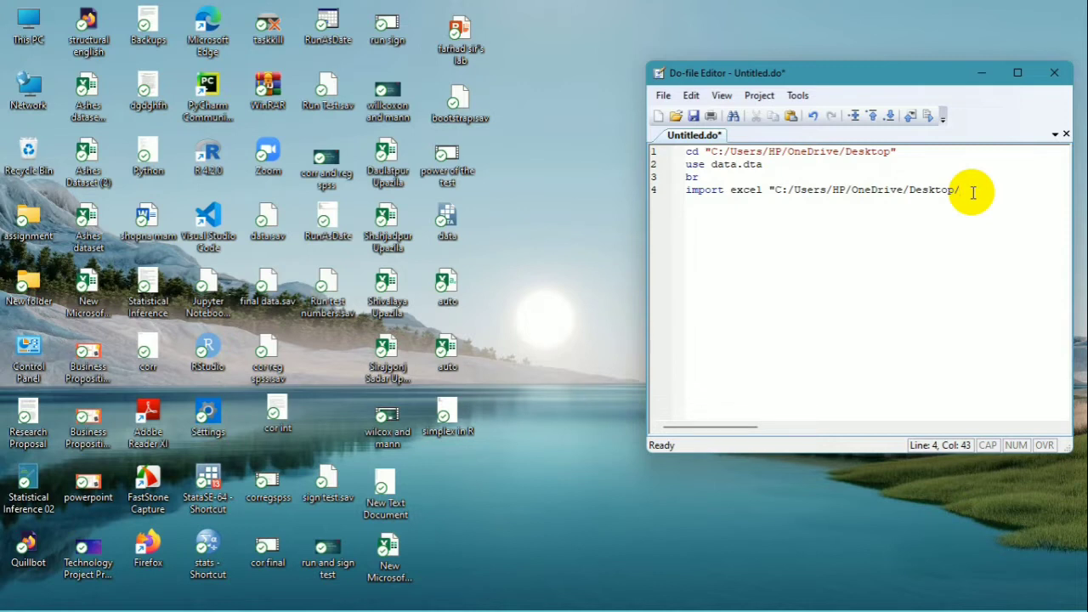
{"action": "type", "text": "auto.xlsx\","}
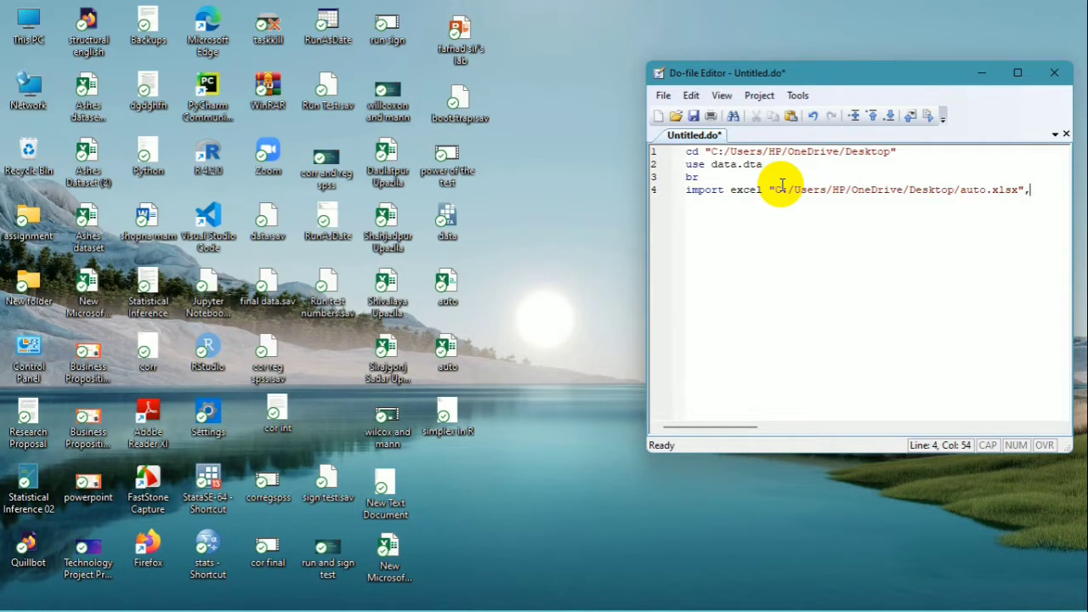
{"action": "type", "text": "clear"}
{"action": "key", "text": "Return"}
{"action": "type", "text": "br"}
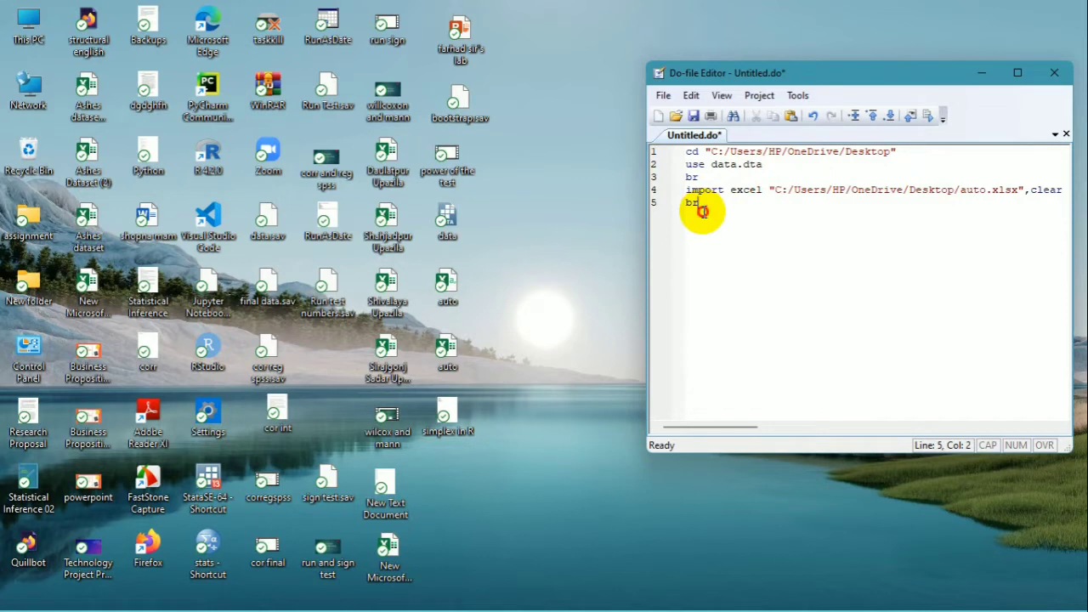
Step: Execute only lines 4 and 5 to import and browse the Excel data, and dismiss the data browser
{"action": "left_click_drag", "start_coordinate": [699, 209], "coordinate": [685, 194]}
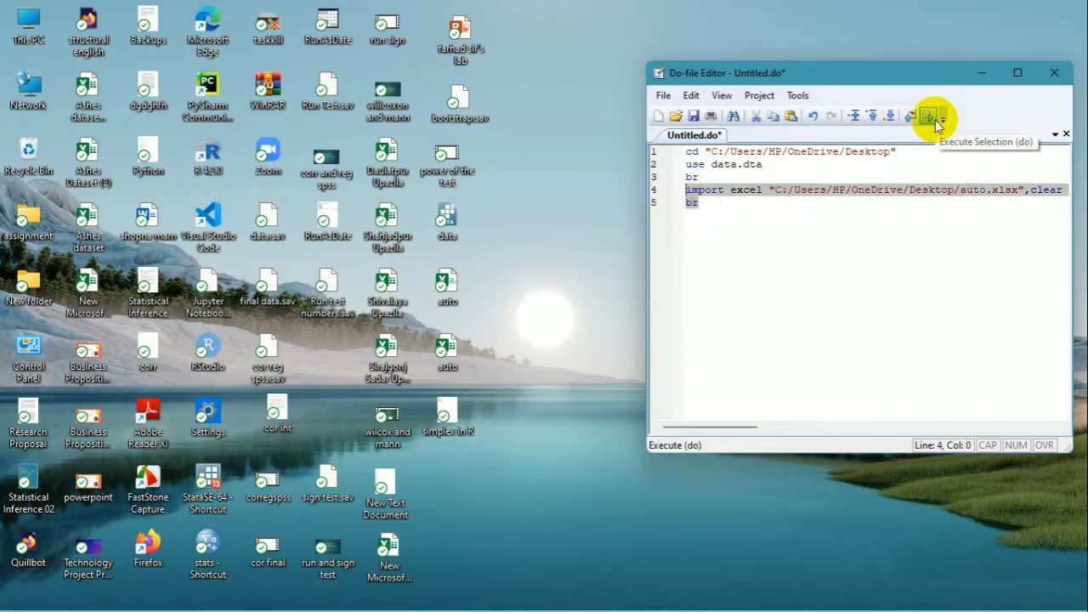
{"action": "left_click", "coordinate": [935, 122]}
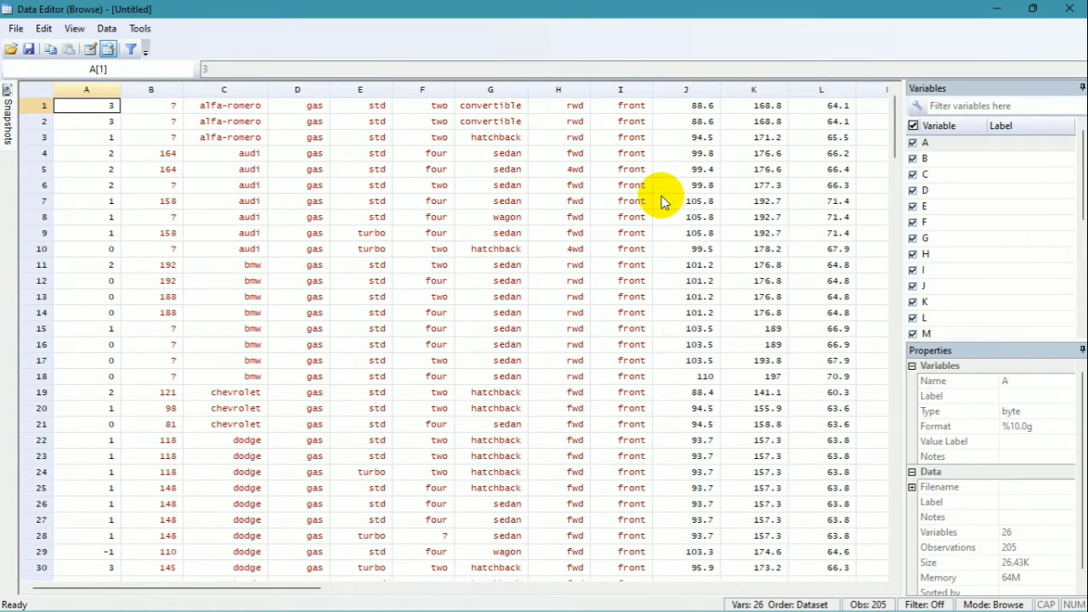
{"action": "left_click", "coordinate": [999, 23]}
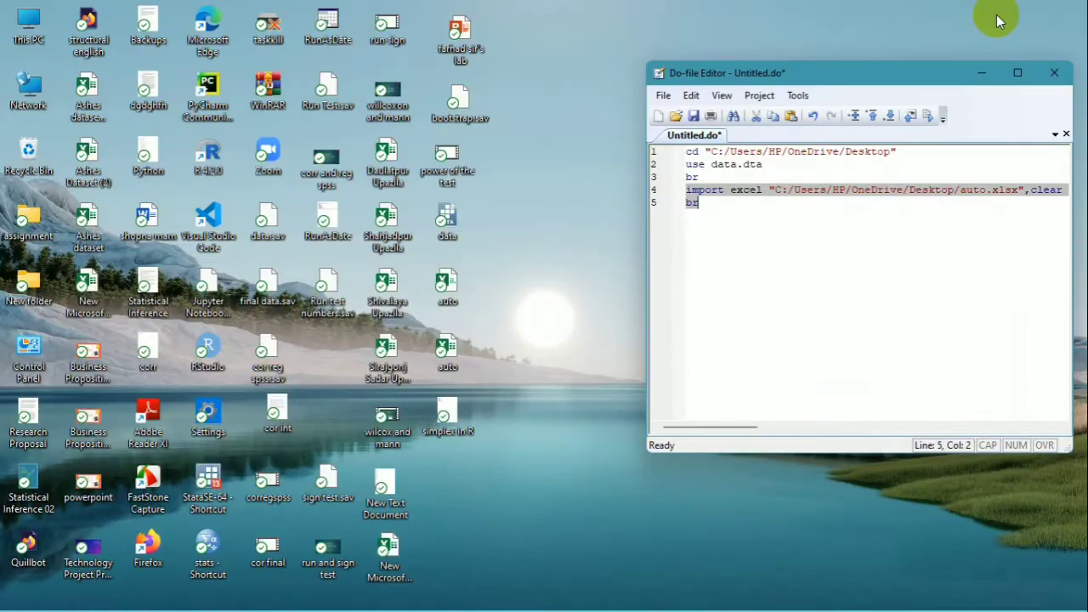
{"action": "left_click", "coordinate": [767, 224]}
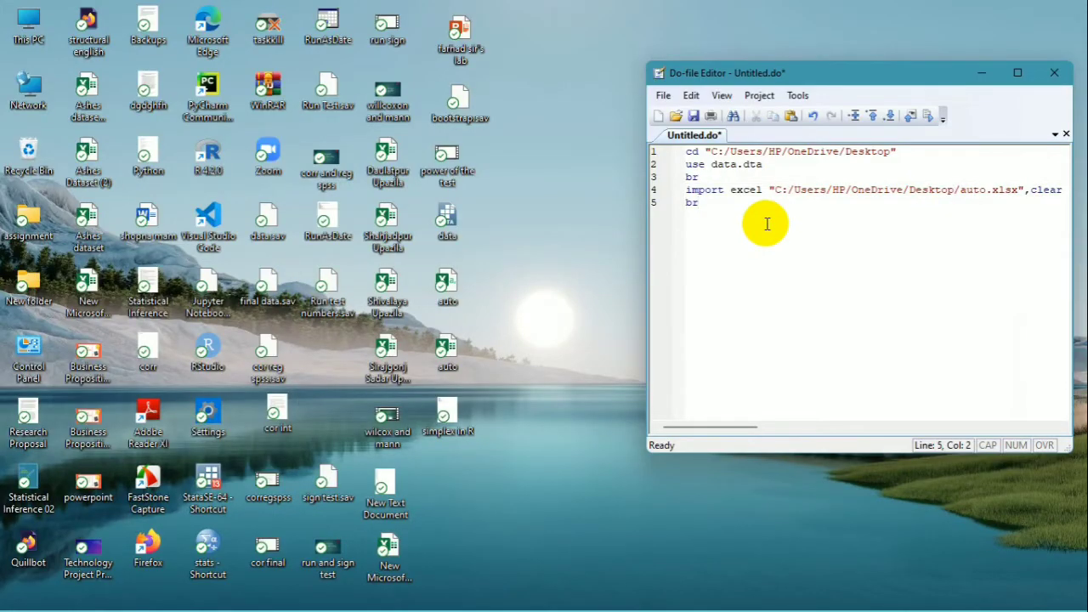
{"action": "left_click", "coordinate": [718, 189]}
{"action": "key", "text": "Return"}
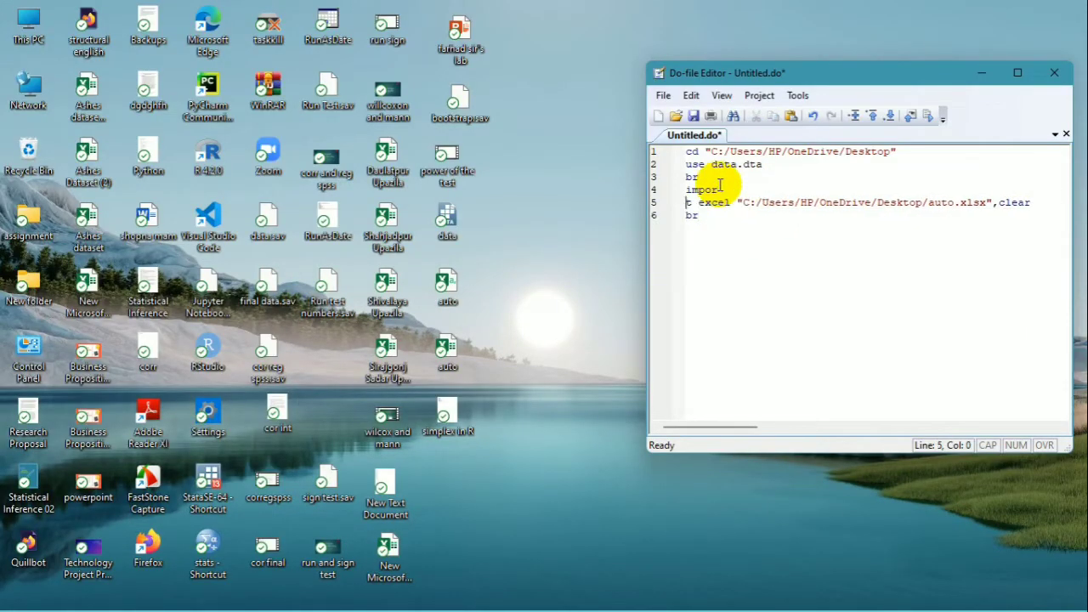
{"action": "key", "text": "BackSpace"}
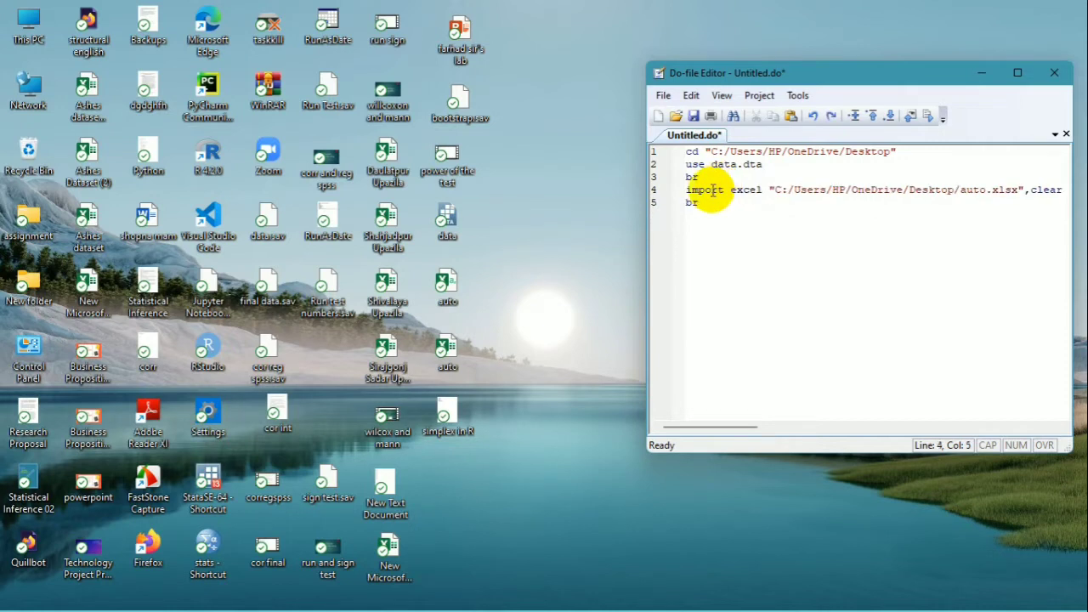
Step: Begin line 6 of the do-file with import delim and an opening quotation mark
{"action": "left_click", "coordinate": [704, 203]}
{"action": "key", "text": "Return"}
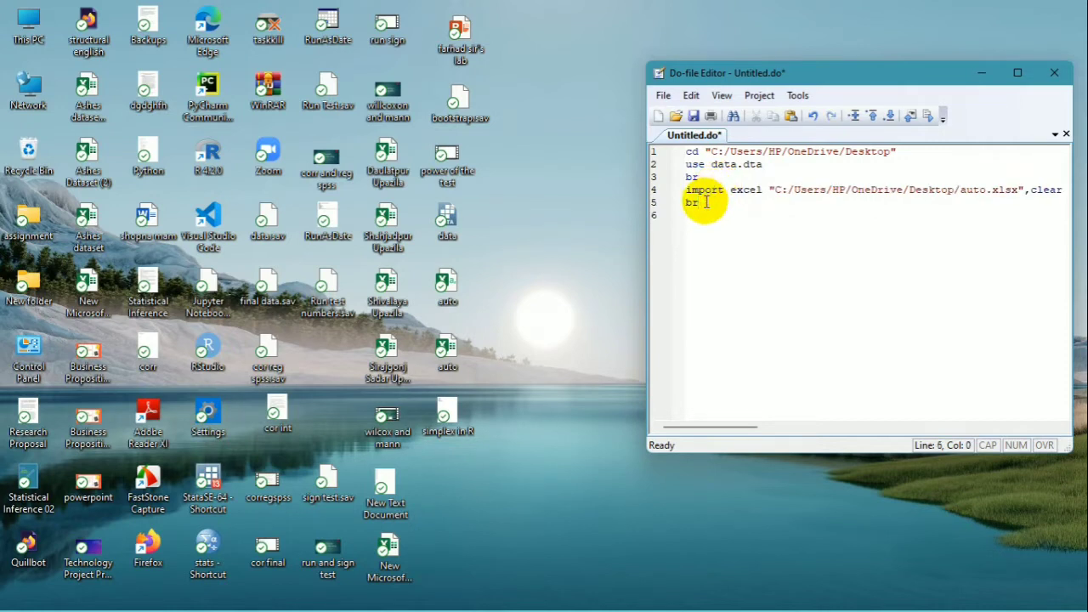
{"action": "type", "text": "import delim"}
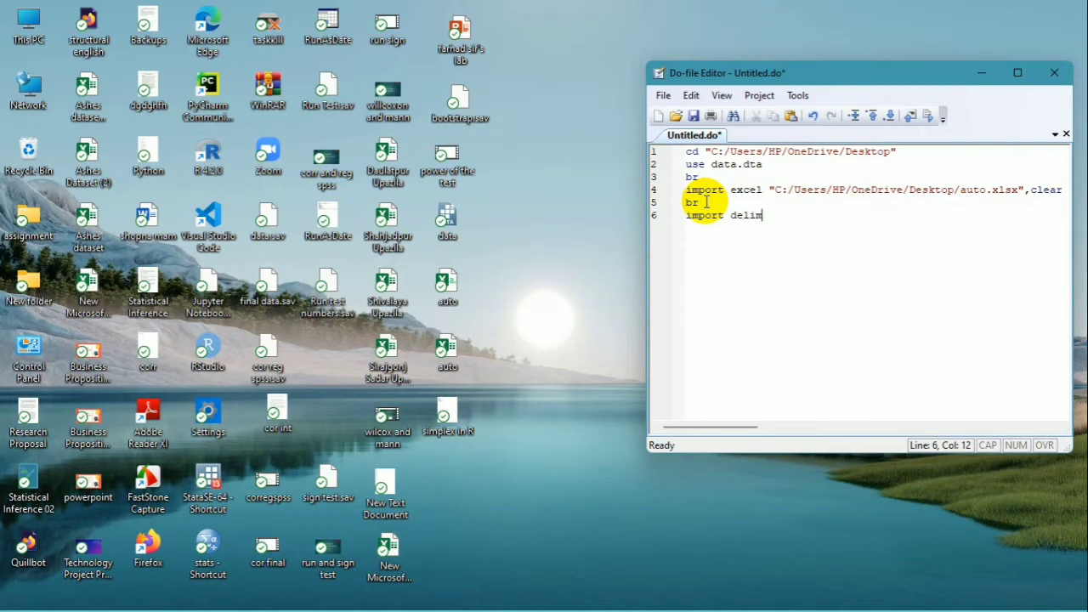
{"action": "type", "text": " \""}
Step: Copy the folder location of the desktop's auto CSV file from its properties and paste it after import delim "
{"action": "left_click", "coordinate": [448, 291]}
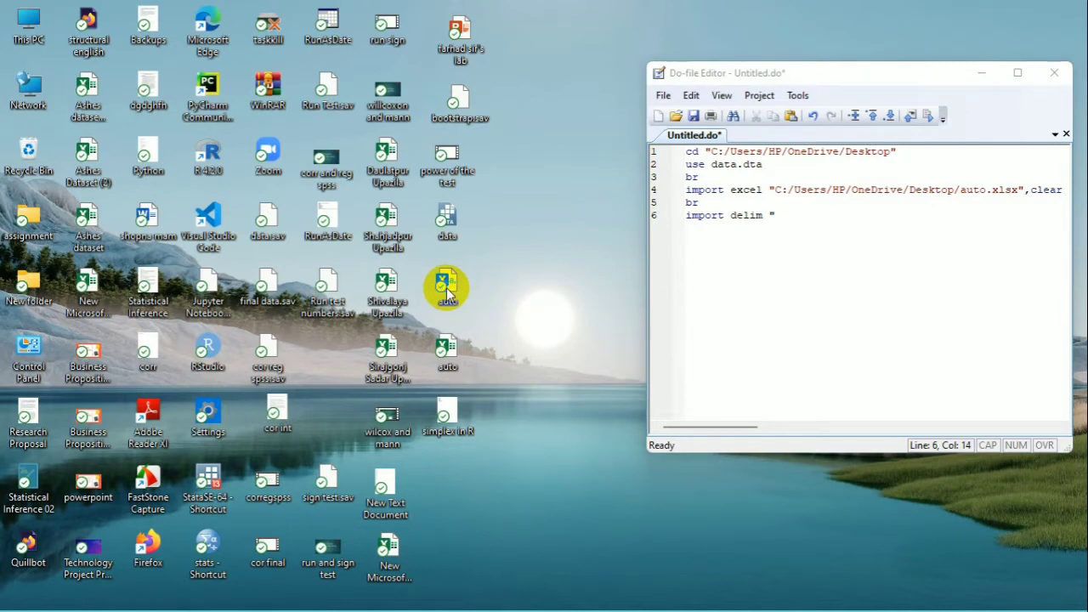
{"action": "right_click", "coordinate": [448, 291]}
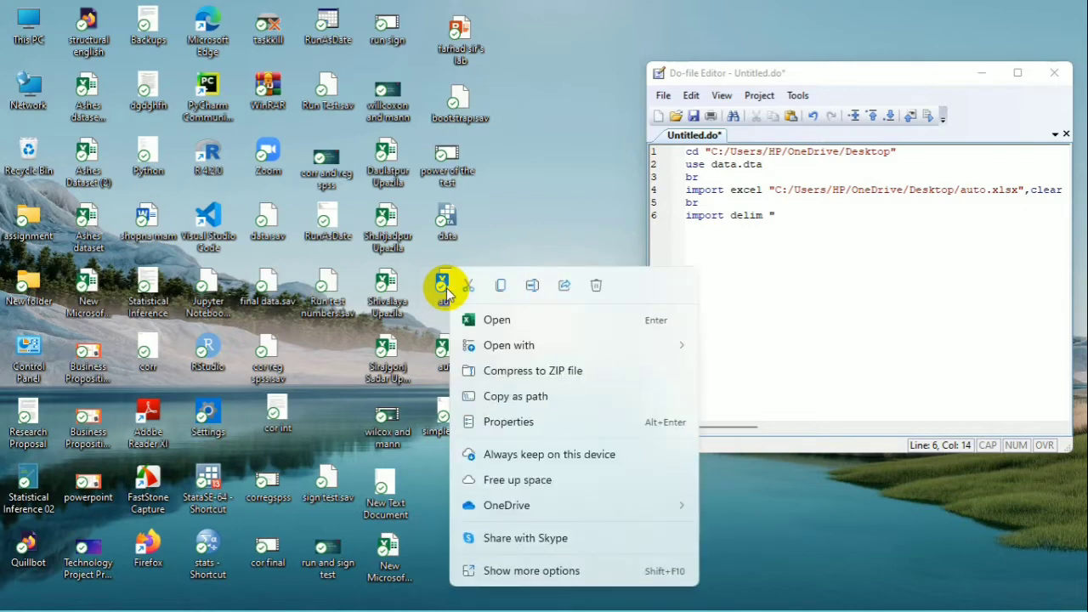
{"action": "left_click", "coordinate": [539, 422]}
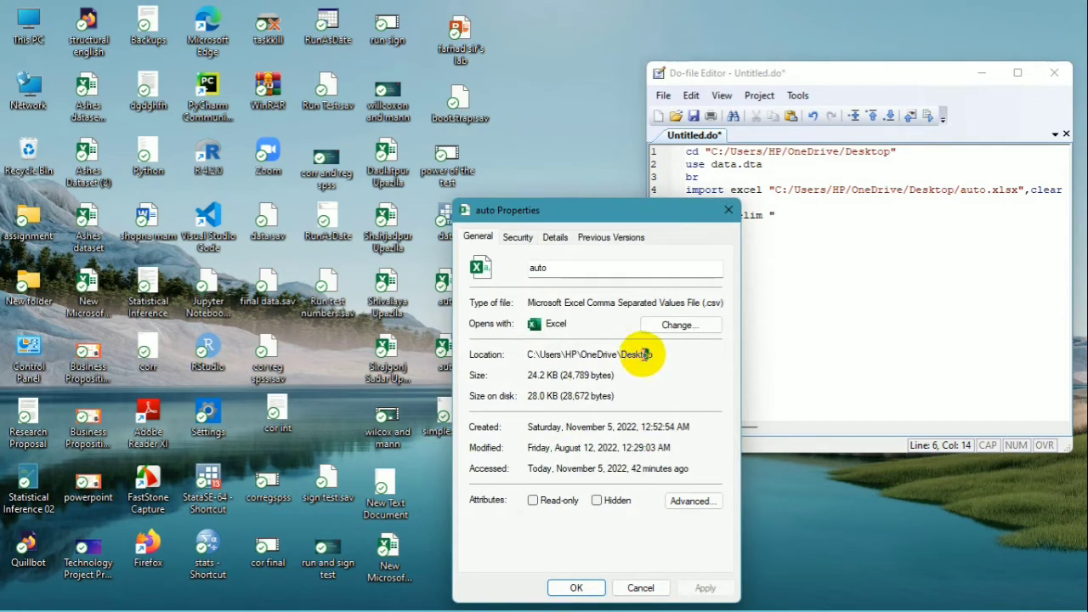
{"action": "left_click", "coordinate": [655, 354]}
{"action": "left_click_drag", "start_coordinate": [656, 354], "coordinate": [528, 359]}
{"action": "key", "text": "ctrl+c"}
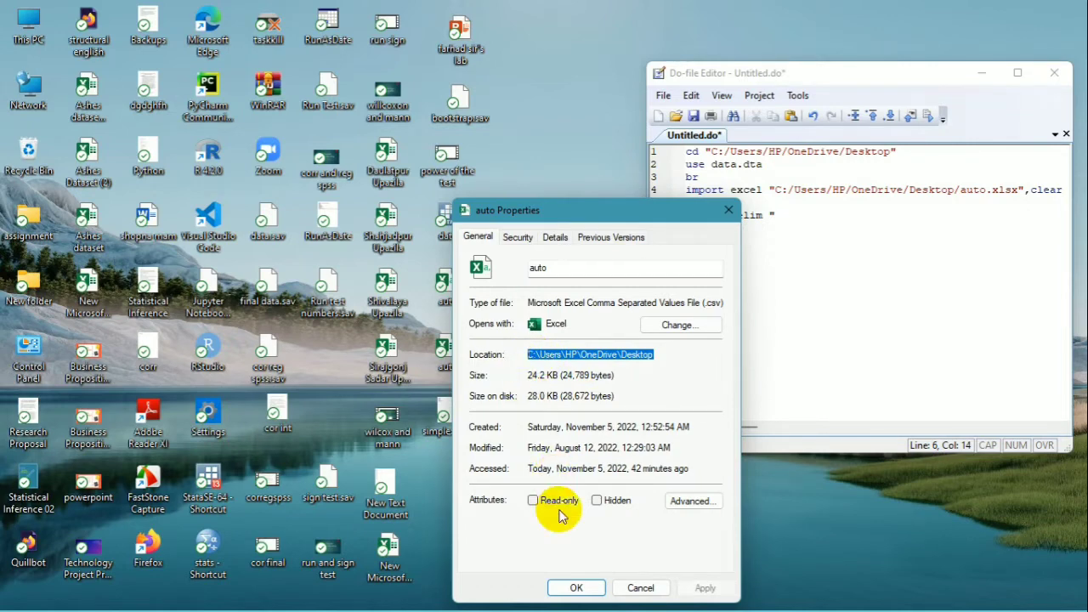
{"action": "left_click", "coordinate": [575, 587]}
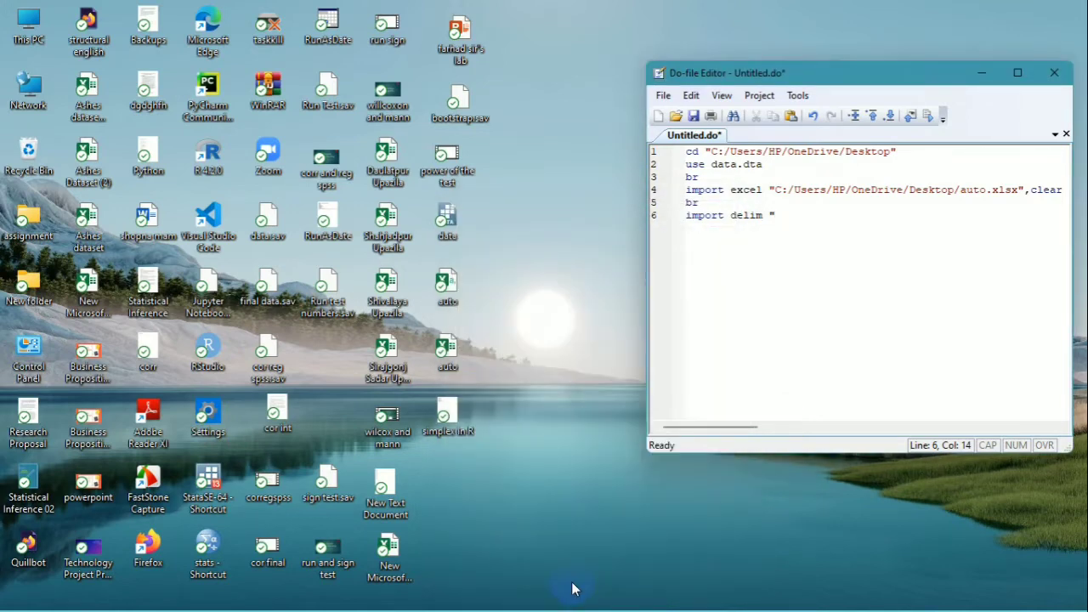
{"action": "key", "text": "ctrl+v"}
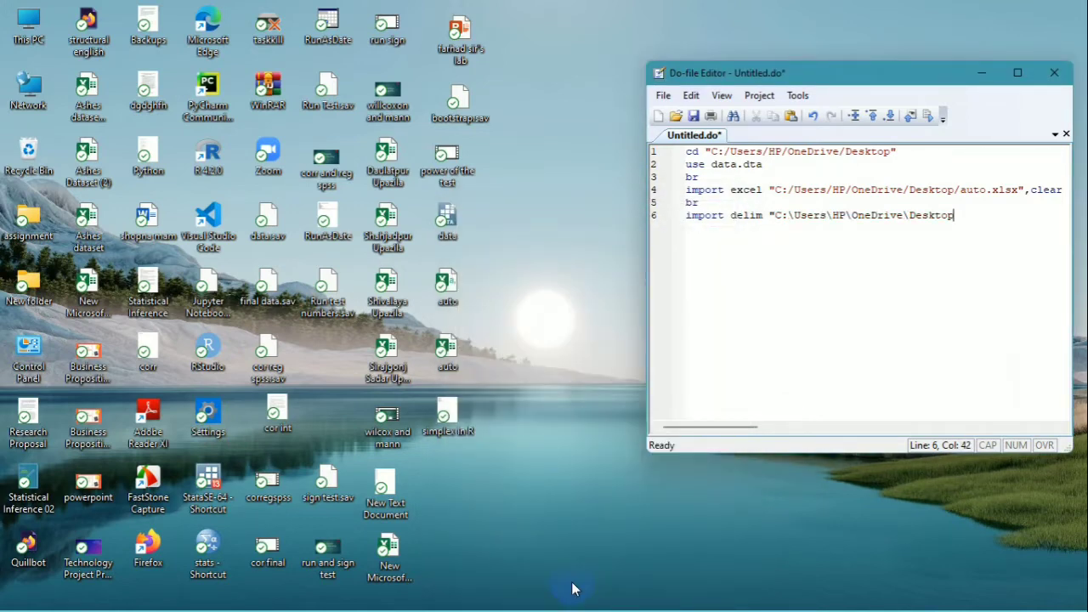
Step: Replace every backslash in the import delim path on line 6 with a forward slash
{"action": "key", "text": "Left"}
{"action": "key", "text": "Left"}
{"action": "key", "text": "Left"}
{"action": "key", "text": "Left"}
{"action": "key", "text": "Left"}
{"action": "key", "text": "Left"}
{"action": "key", "text": "Left"}
{"action": "key", "text": "BackSpace"}
{"action": "type", "text": "/"}
{"action": "key", "text": "Left"}
{"action": "key", "text": "Left"}
{"action": "key", "text": "Left"}
{"action": "key", "text": "Left"}
{"action": "key", "text": "Left"}
{"action": "key", "text": "Left"}
{"action": "key", "text": "Left"}
{"action": "key", "text": "Left"}
{"action": "key", "text": "Left"}
{"action": "key", "text": "Left"}
{"action": "key", "text": "Right"}
{"action": "key", "text": "BackSpace"}
{"action": "type", "text": "/"}
{"action": "key", "text": "Left"}
{"action": "key", "text": "Left"}
{"action": "key", "text": "Left"}
{"action": "key", "text": "BackSpace"}
{"action": "type", "text": "/"}
{"action": "key", "text": "Left"}
{"action": "key", "text": "Left"}
{"action": "key", "text": "Left"}
{"action": "key", "text": "Left"}
{"action": "key", "text": "Left"}
{"action": "key", "text": "Left"}
{"action": "key", "text": "BackSpace"}
{"action": "type", "text": "/"}
Step: Complete line 6 by adding /auto.csv",clear after Desktop, and add br on line 7
{"action": "key", "text": "Right"}
{"action": "key", "text": "Right"}
{"action": "key", "text": "Right"}
{"action": "key", "text": "Right"}
{"action": "key", "text": "Right"}
{"action": "key", "text": "Right"}
{"action": "key", "text": "Right"}
{"action": "key", "text": "Right"}
{"action": "key", "text": "Right"}
{"action": "key", "text": "Right"}
{"action": "key", "text": "Right"}
{"action": "key", "text": "Right"}
{"action": "key", "text": "Right"}
{"action": "key", "text": "Right"}
{"action": "key", "text": "Right"}
{"action": "key", "text": "Right"}
{"action": "key", "text": "Right"}
{"action": "key", "text": "Right"}
{"action": "key", "text": "Right"}
{"action": "key", "text": "Right"}
{"action": "type", "text": "/auto."}
{"action": "type", "text": "csv\",clear"}
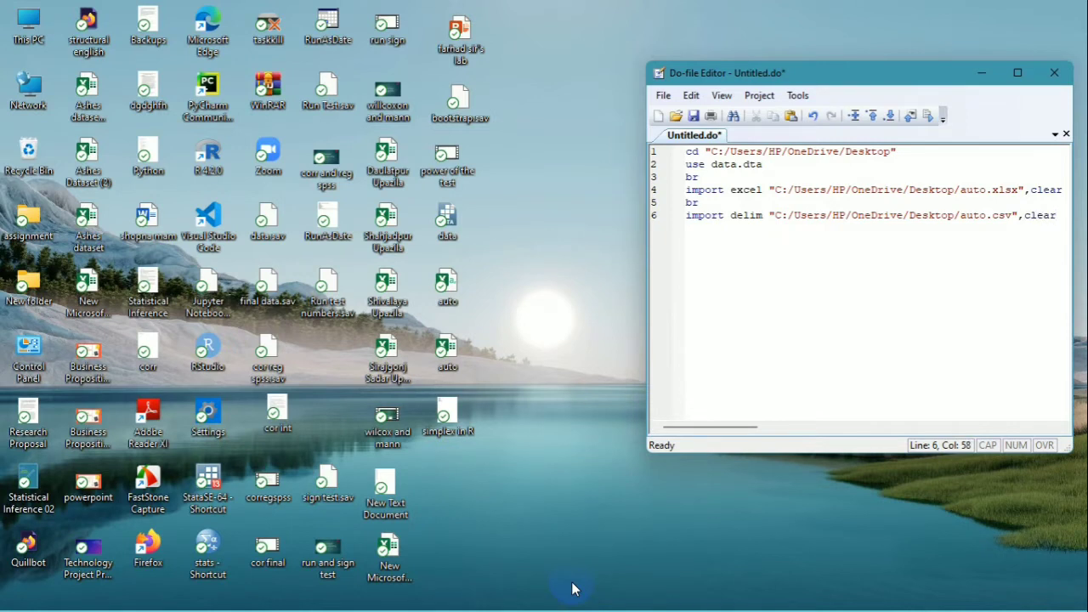
{"action": "key", "text": "Return"}
{"action": "type", "text": "br"}
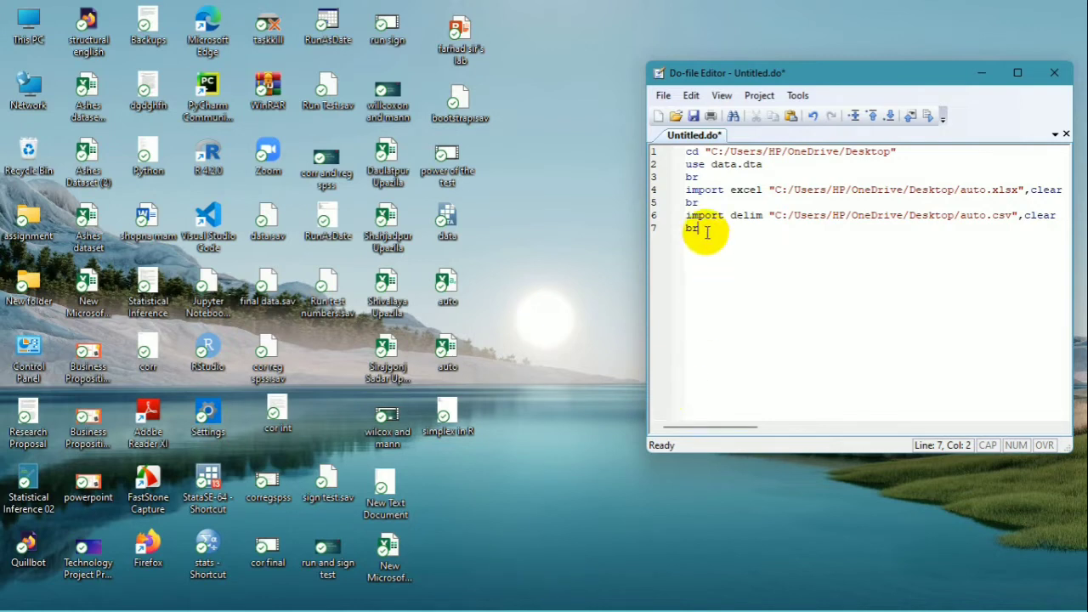
Step: Execute only lines 6 and 7 to import and browse the CSV data, and close the data browser
{"action": "left_click_drag", "start_coordinate": [700, 230], "coordinate": [686, 216]}
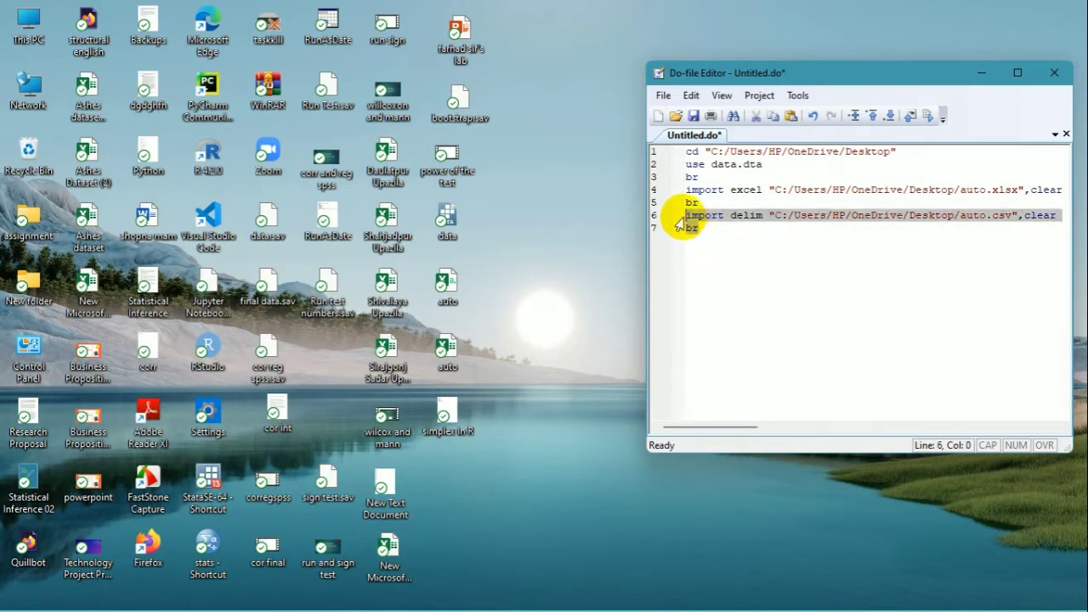
{"action": "left_click", "coordinate": [929, 118]}
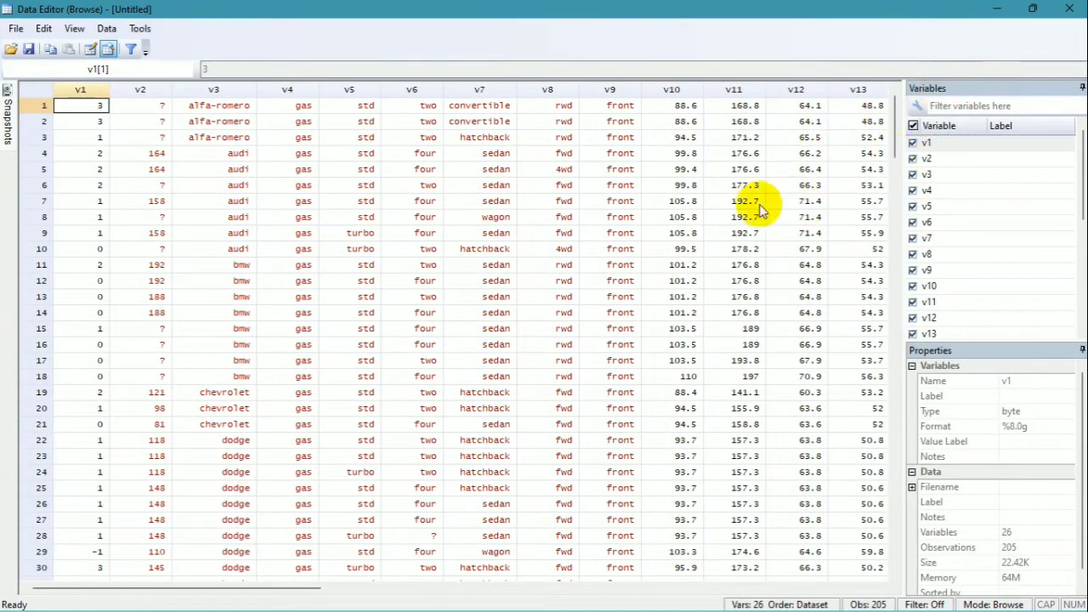
{"action": "left_click", "coordinate": [1070, 8]}
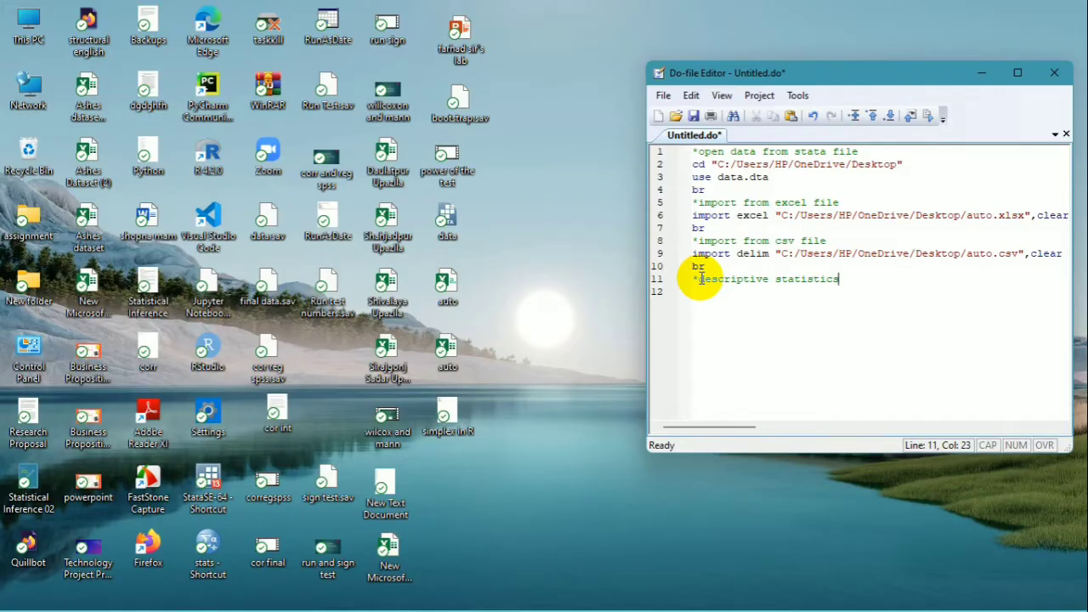
Step: Add summarize on line 12 below the descriptive statistics comment and execute only that line
{"action": "key", "text": "Return"}
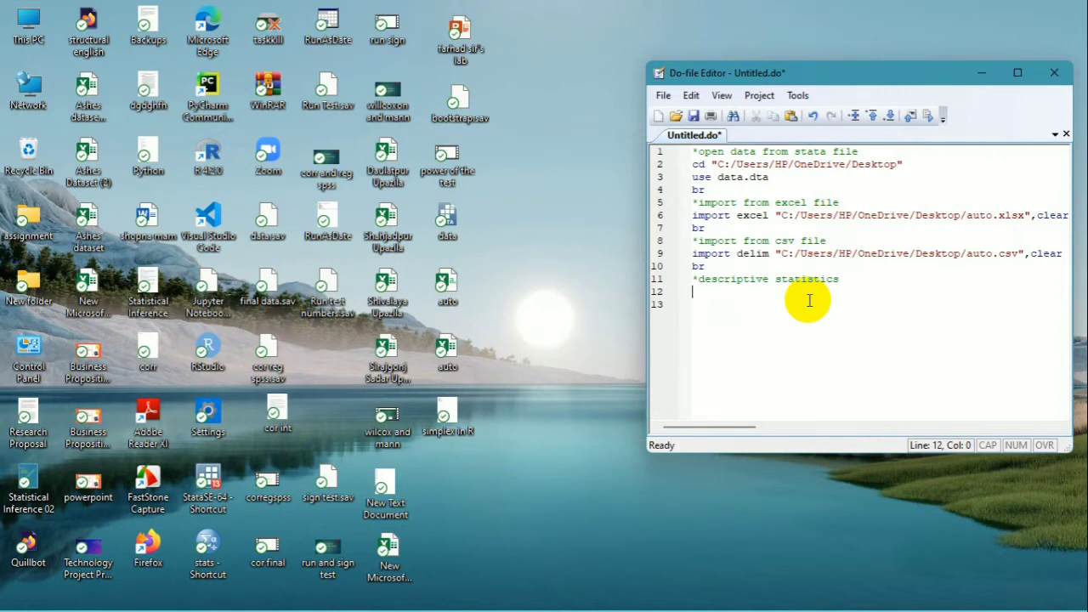
{"action": "type", "text": "summarize"}
{"action": "left_click_drag", "start_coordinate": [765, 292], "coordinate": [695, 294]}
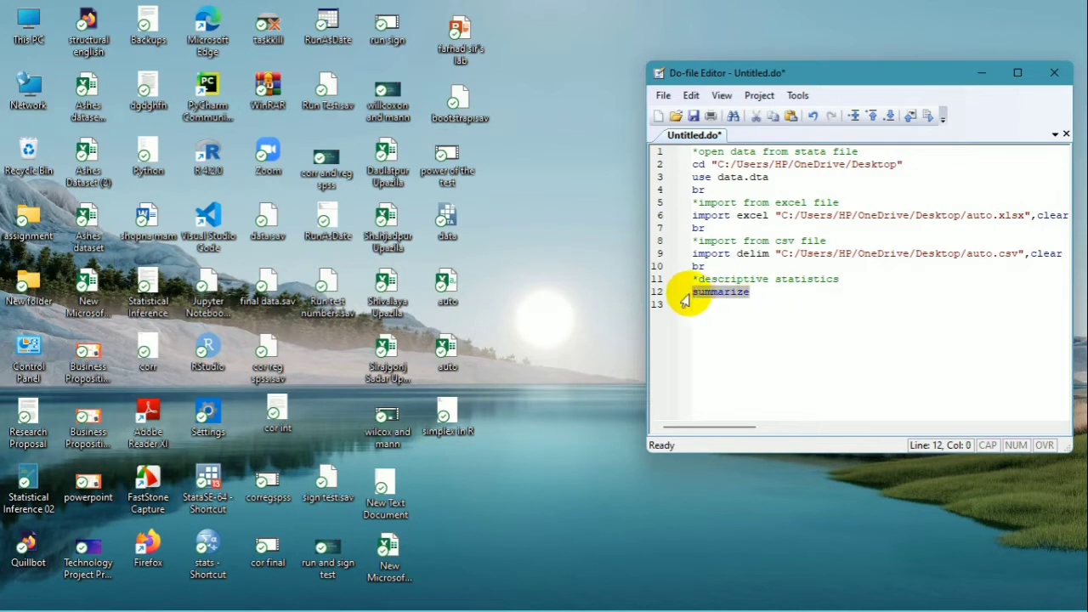
{"action": "left_click", "coordinate": [927, 120]}
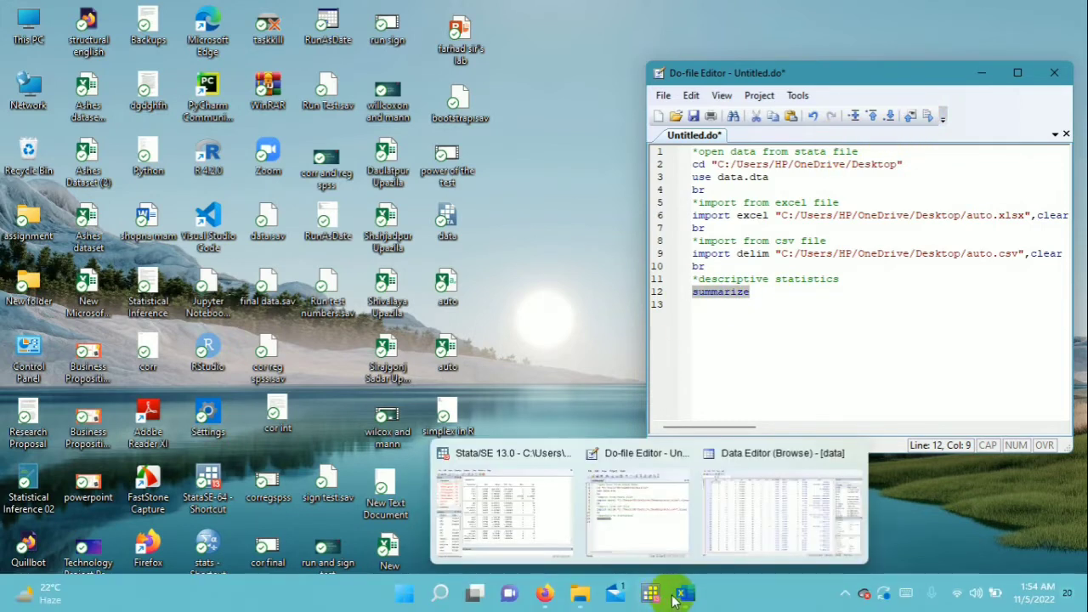
Step: Switch to the main Stata window and examine the summarize output table in the results
{"action": "mouse_move", "coordinate": [653, 593]}
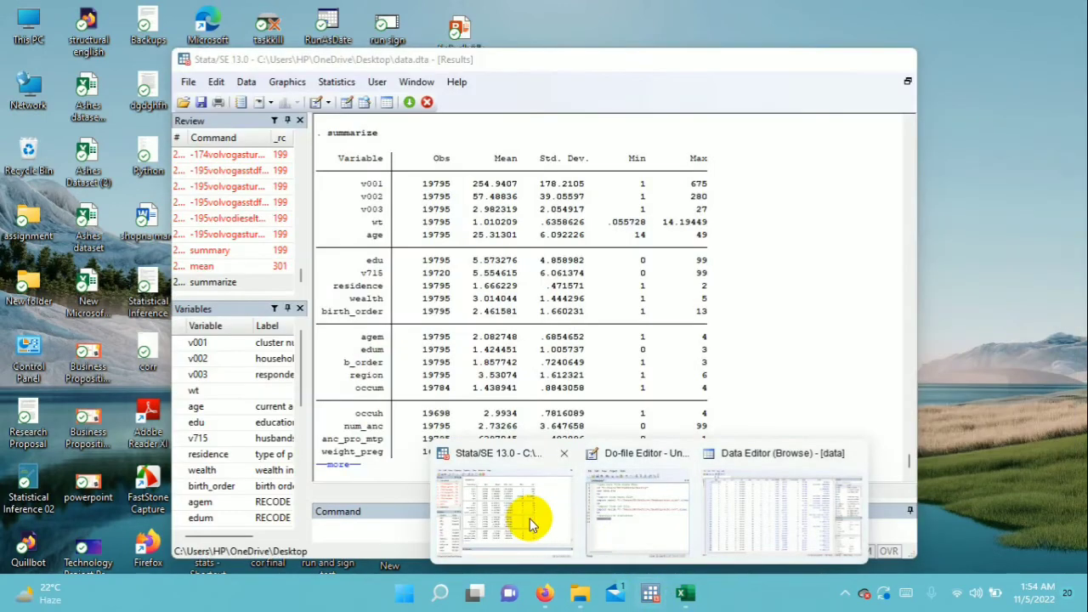
{"action": "left_click", "coordinate": [529, 518]}
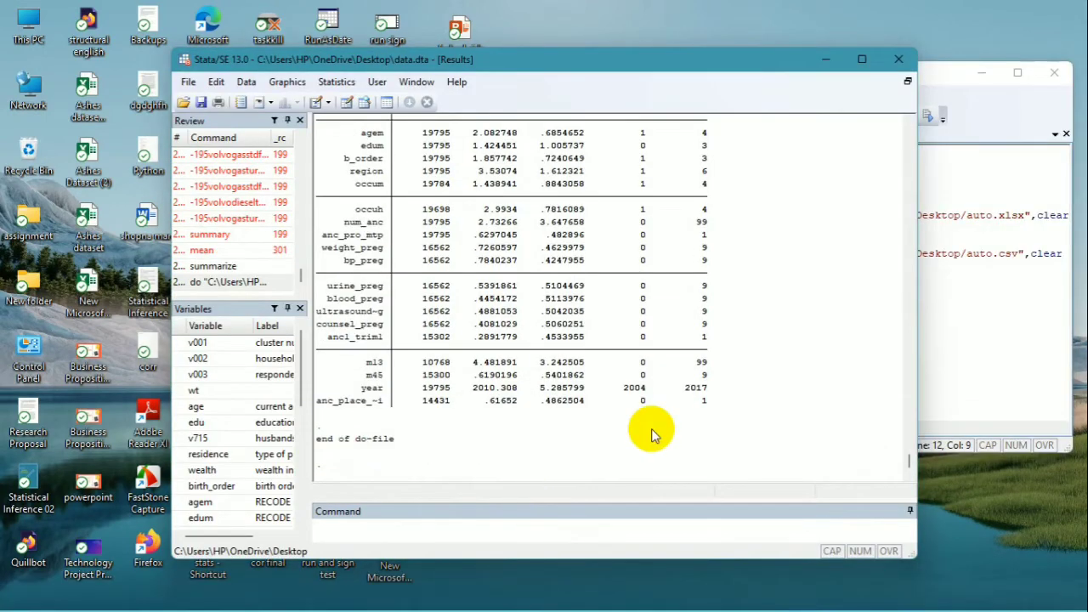
{"action": "scroll", "coordinate": [800, 393], "scroll_direction": "up", "scroll_amount": 2}
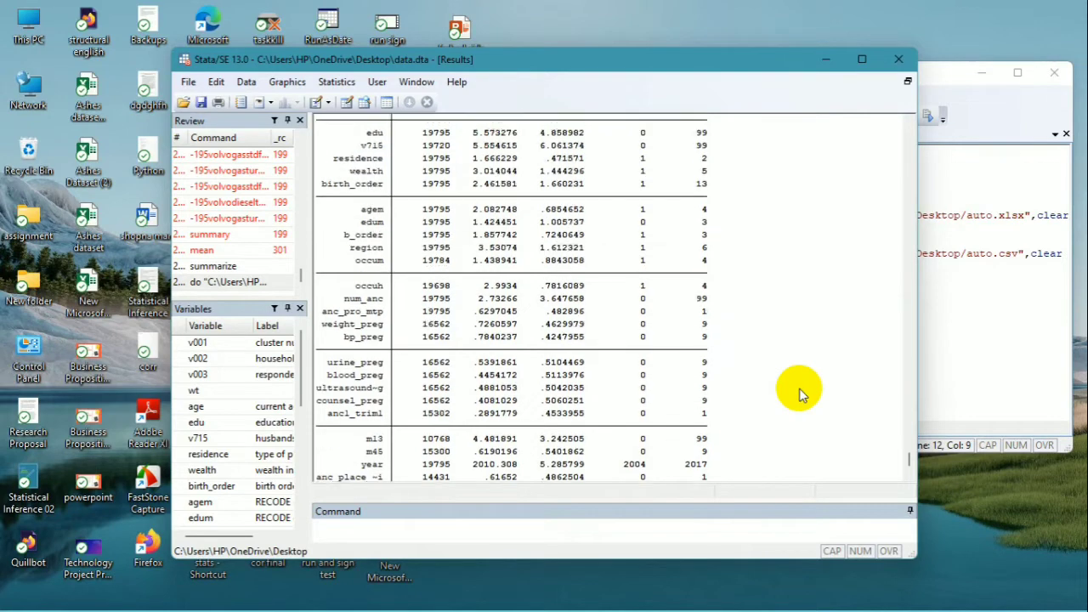
{"action": "scroll", "coordinate": [799, 392], "scroll_direction": "down", "scroll_amount": 8}
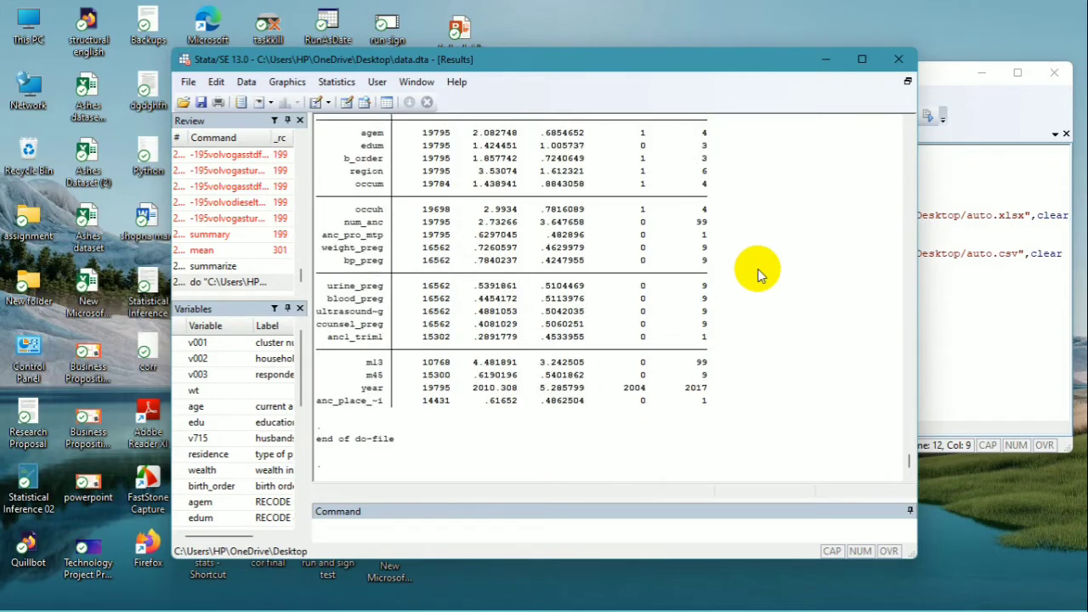
Step: Review the earlier part of the summarize output and look over the dataset's variables in the data browser
{"action": "scroll", "coordinate": [757, 269], "scroll_direction": "up", "scroll_amount": 10}
{"action": "left_click", "coordinate": [970, 307]}
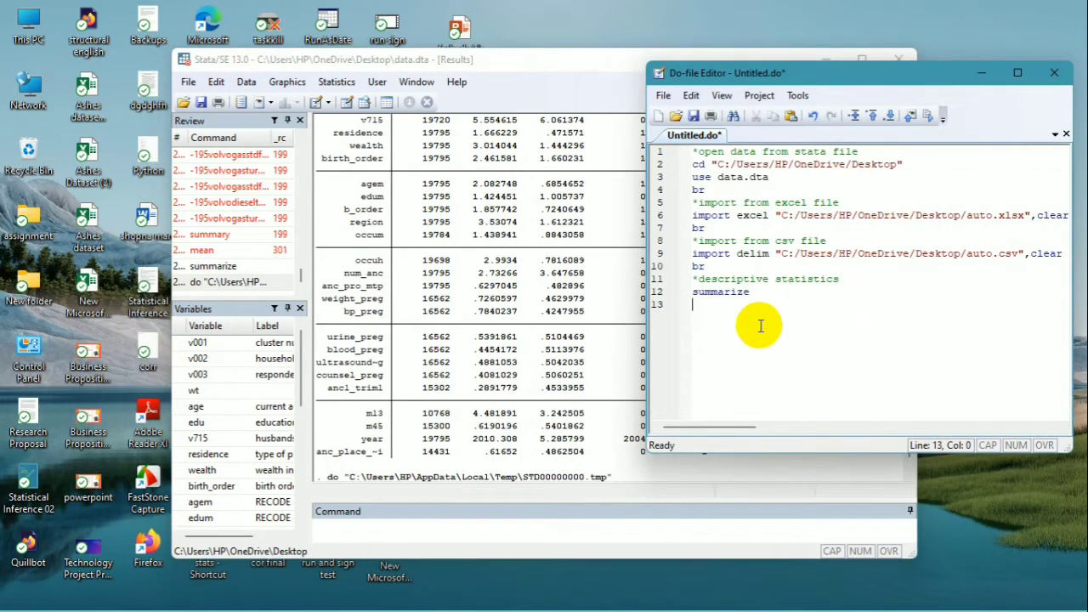
{"action": "mouse_move", "coordinate": [650, 605]}
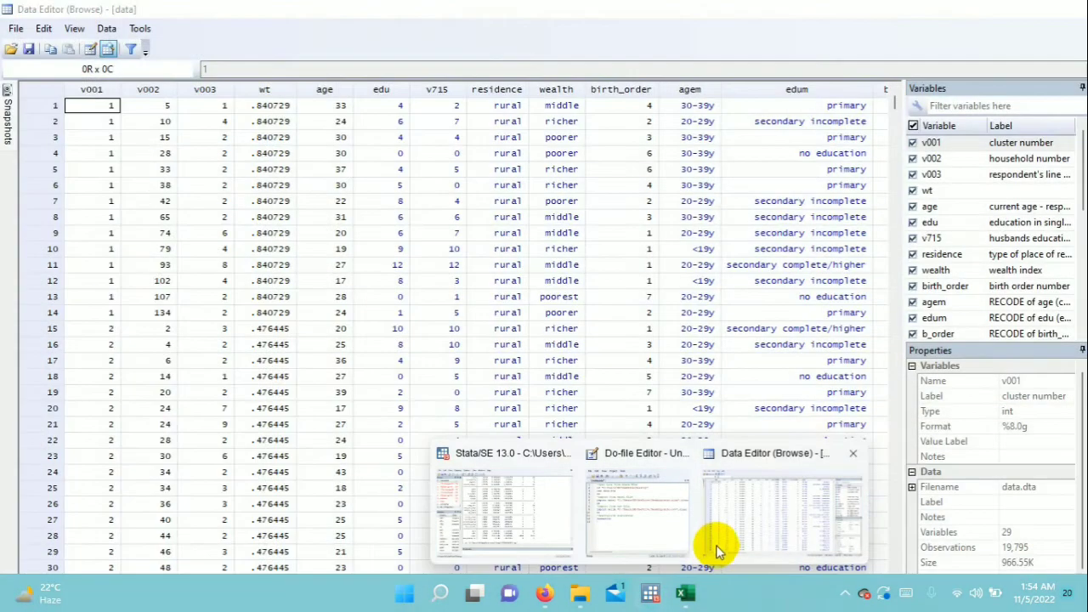
{"action": "left_click", "coordinate": [716, 545]}
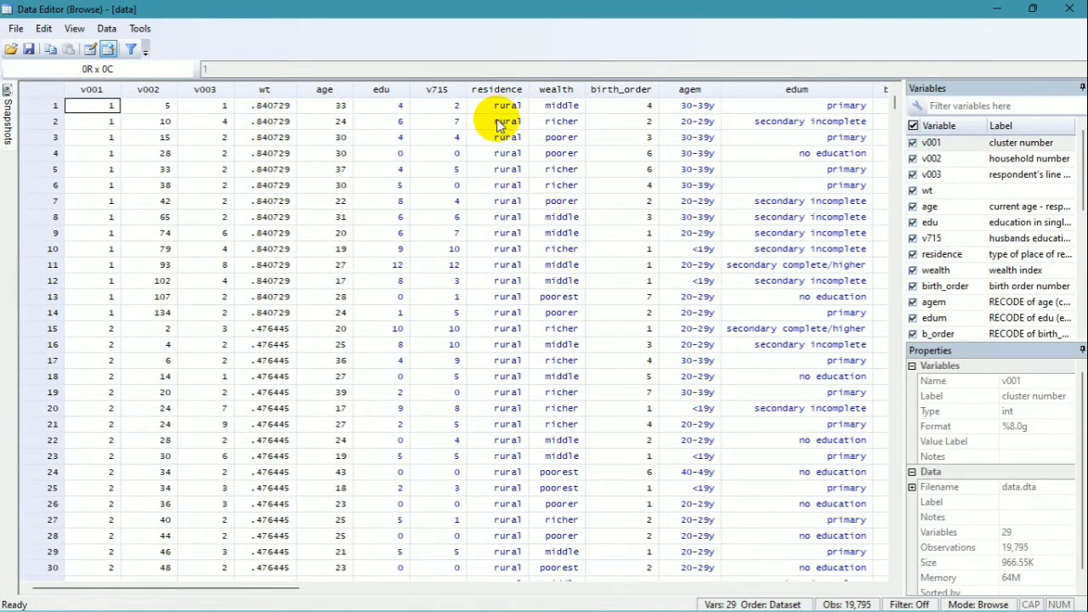
{"action": "left_click", "coordinate": [986, 17]}
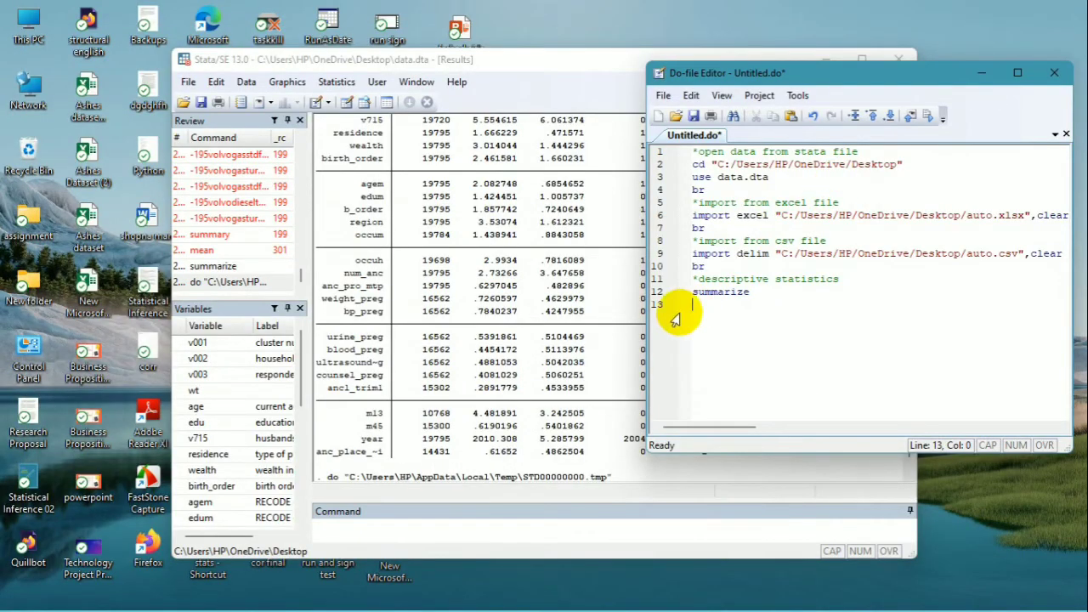
Step: Add the comment *frequency table for categorical variable on line 13 of the do-file and start a new line below it
{"action": "left_click", "coordinate": [703, 310]}
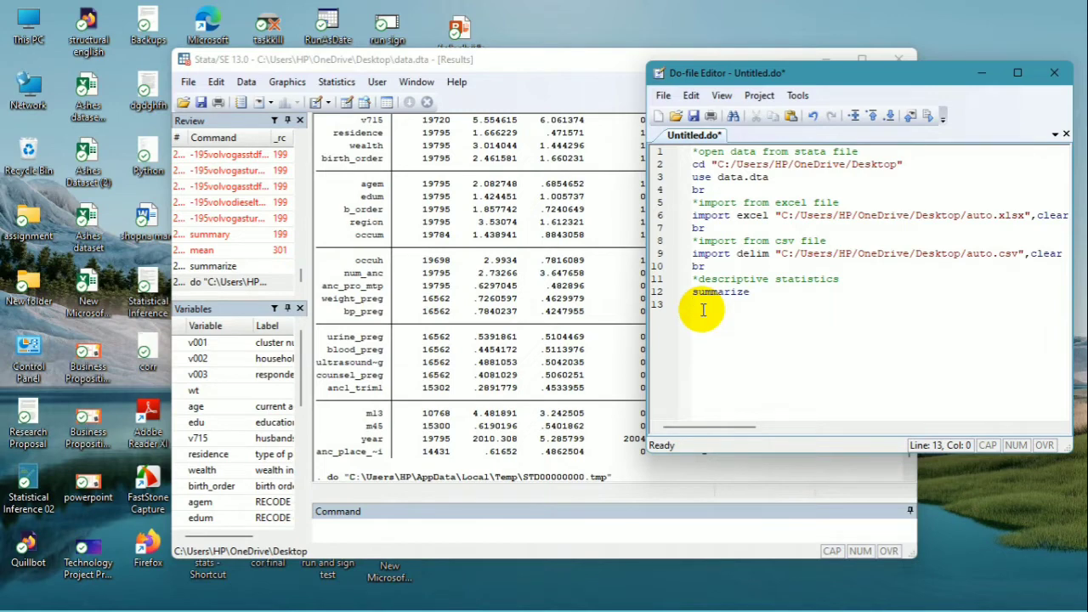
{"action": "type", "text": "*frequency"}
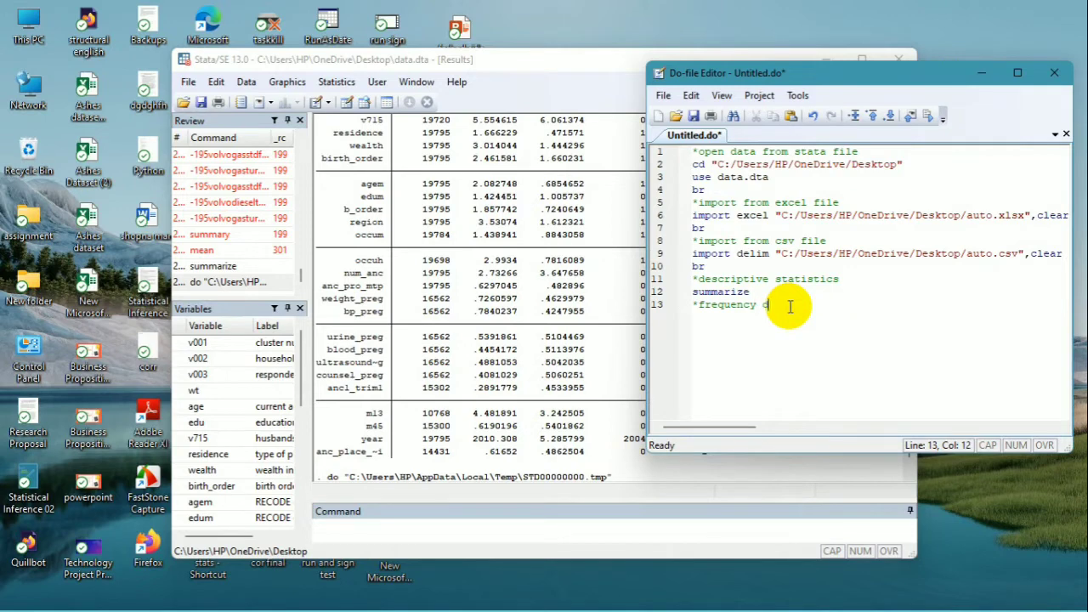
{"action": "type", "text": " table "}
{"action": "type", "text": "for cate"}
{"action": "type", "text": "fori"}
{"action": "key", "text": "BackSpace"}
{"action": "key", "text": "BackSpace"}
{"action": "key", "text": "BackSpace"}
{"action": "key", "text": "BackSpace"}
{"action": "type", "text": "gorical"}
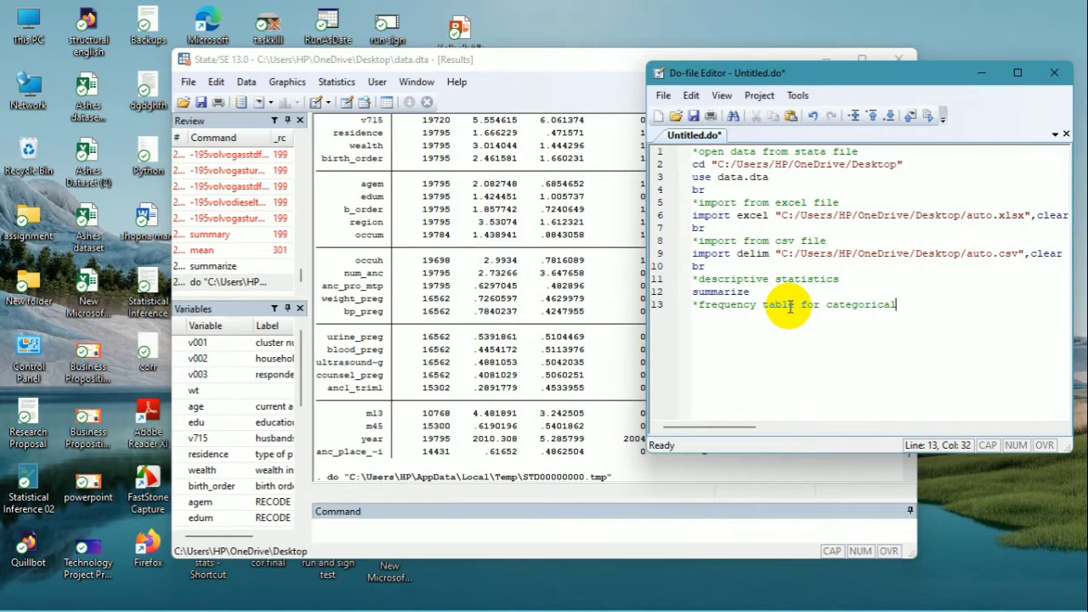
{"action": "type", "text": " variabel"}
{"action": "key", "text": "BackSpace"}
{"action": "key", "text": "BackSpace"}
{"action": "type", "text": "le"}
{"action": "key", "text": "Return"}
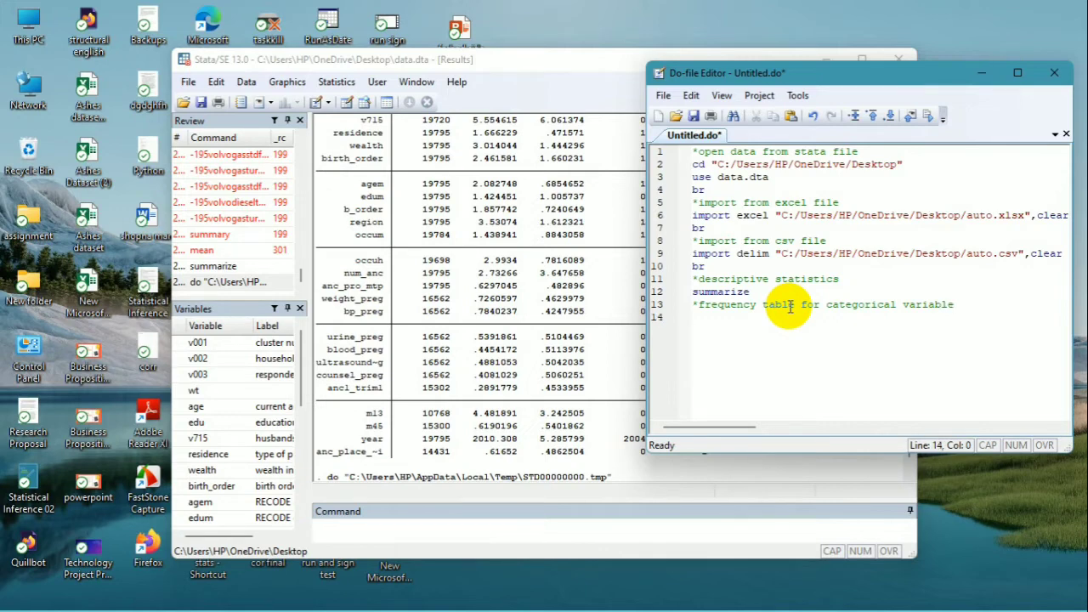
Step: Add tab residence on line 14, execute only that line, and check its frequency table in the results
{"action": "type", "text": "tab reside"}
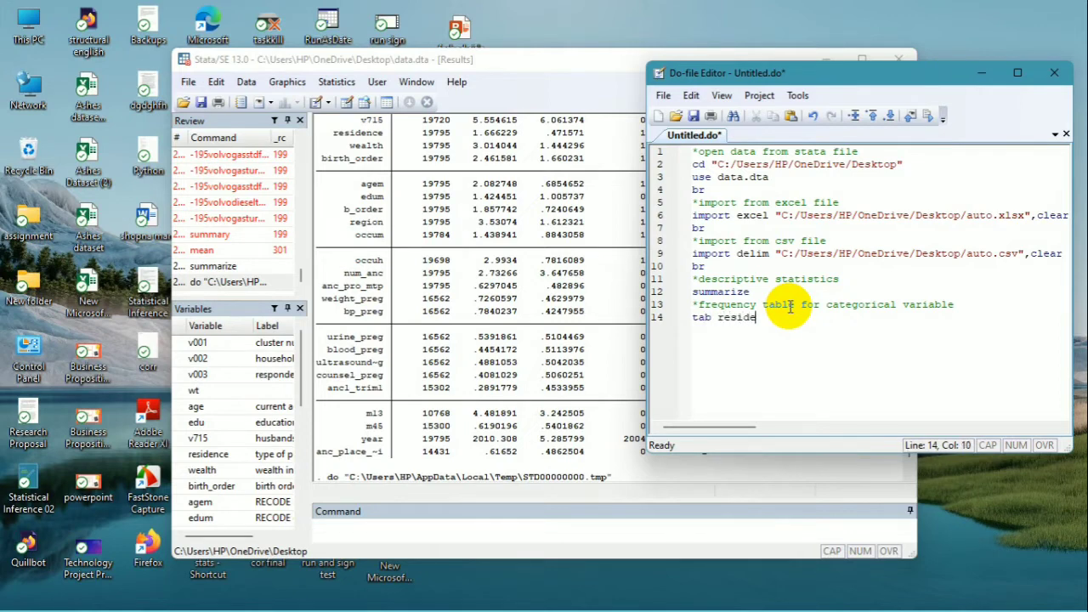
{"action": "type", "text": "nce"}
{"action": "left_click_drag", "start_coordinate": [774, 317], "coordinate": [692, 317]}
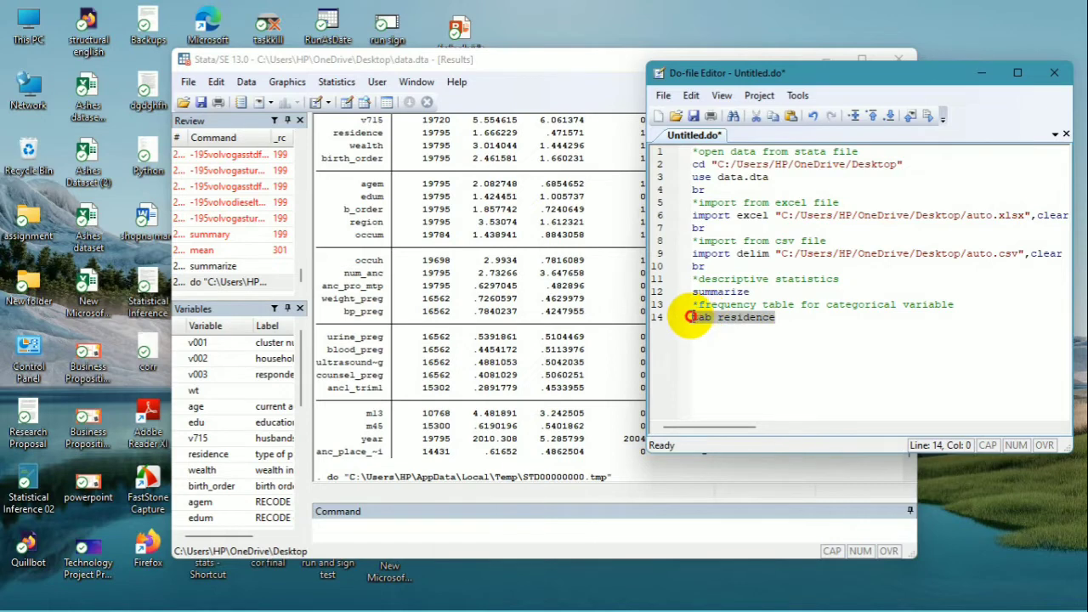
{"action": "left_click", "coordinate": [927, 120]}
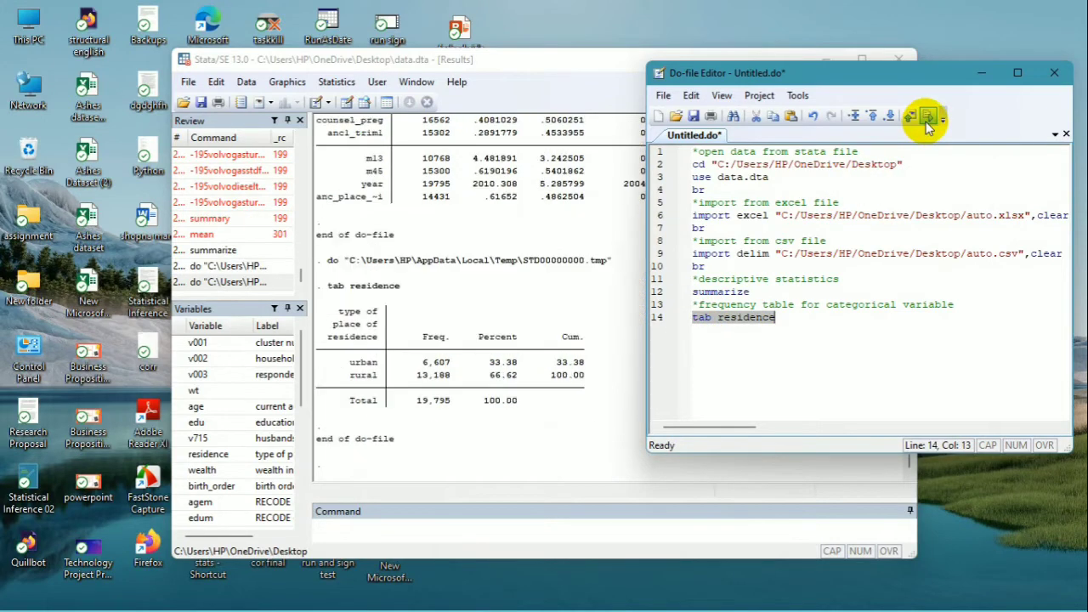
{"action": "left_click", "coordinate": [449, 342]}
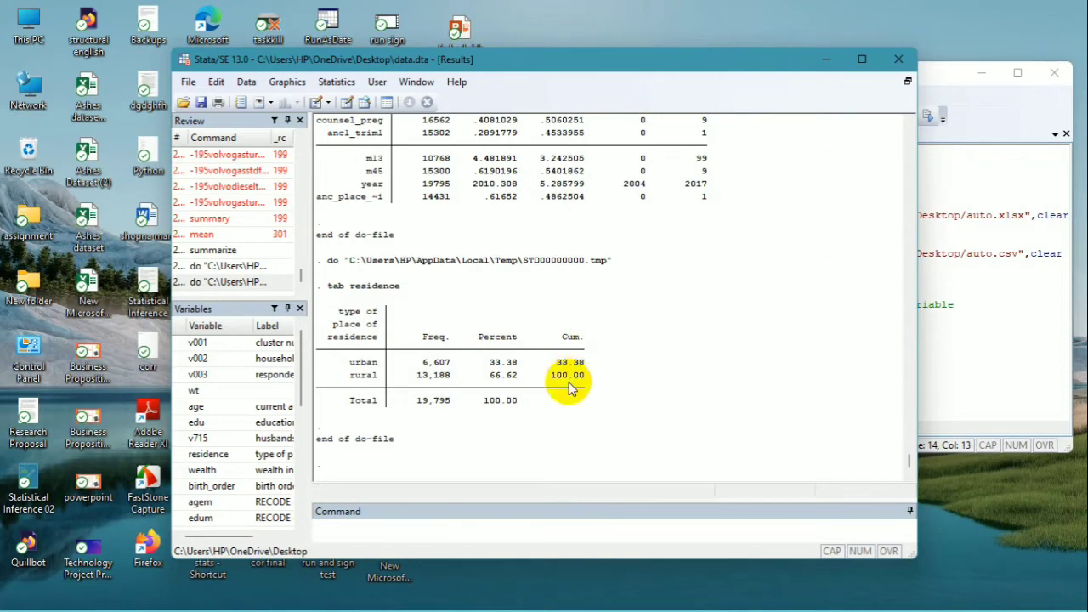
{"action": "left_click", "coordinate": [945, 356]}
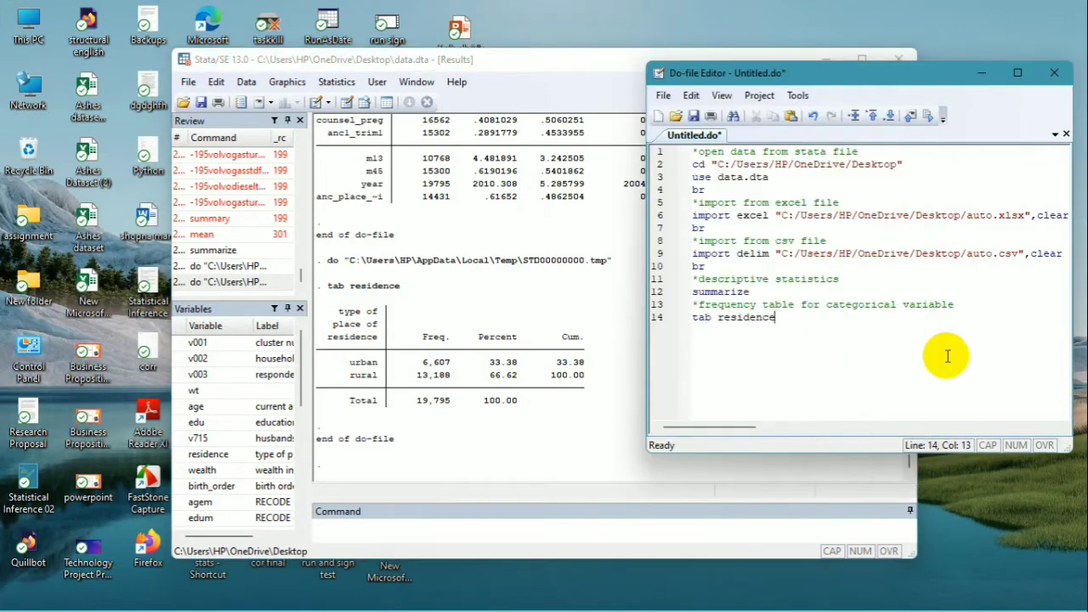
Step: Copy the line 13 comment onto line 15, directly below tab residence
{"action": "key", "text": "Return"}
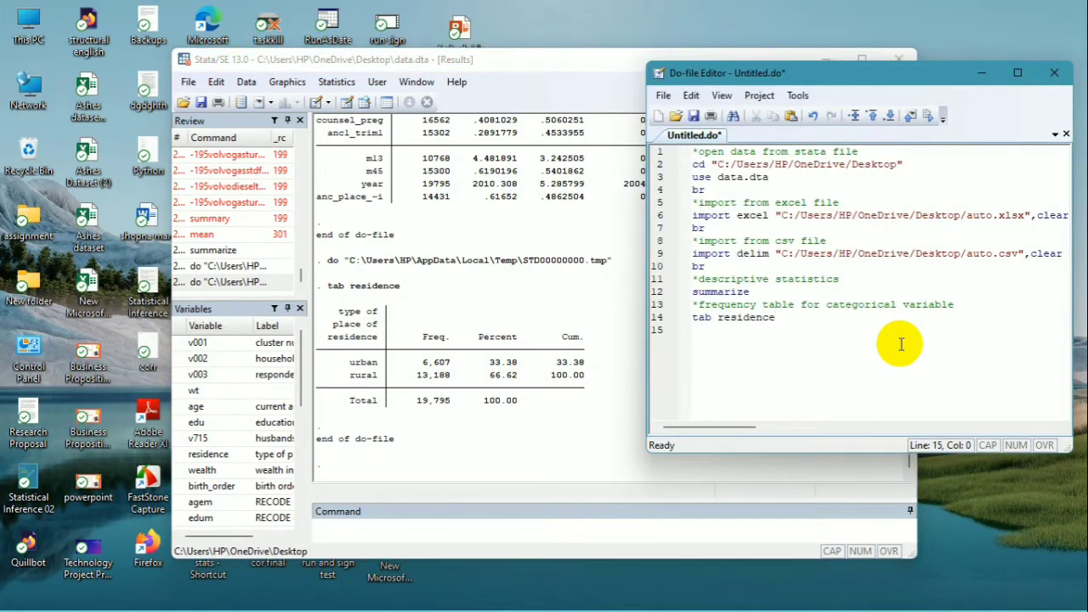
{"action": "left_click", "coordinate": [954, 304]}
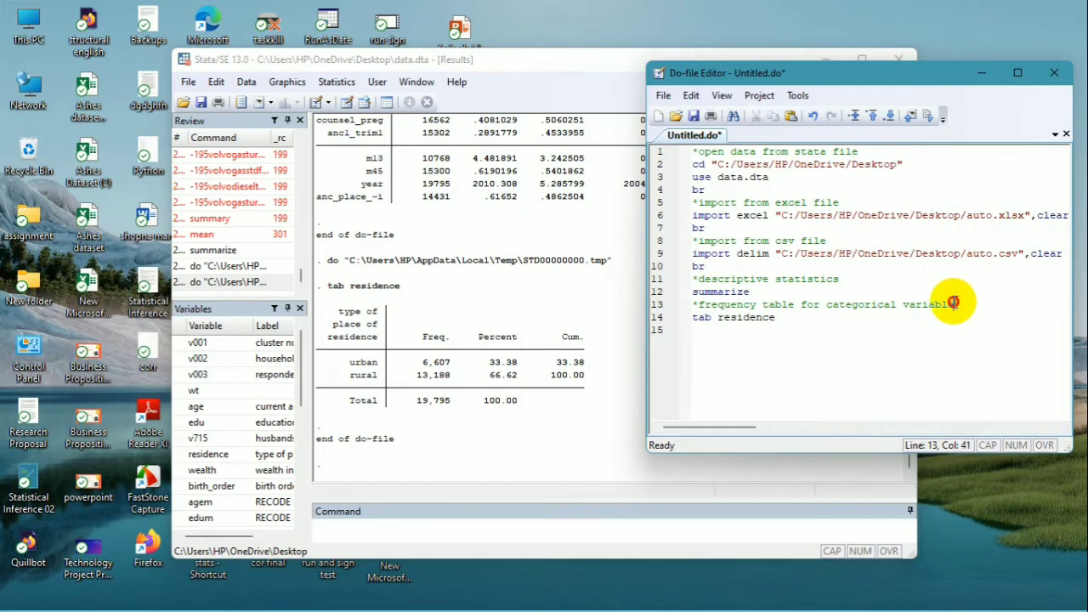
{"action": "left_click_drag", "start_coordinate": [954, 303], "coordinate": [694, 307]}
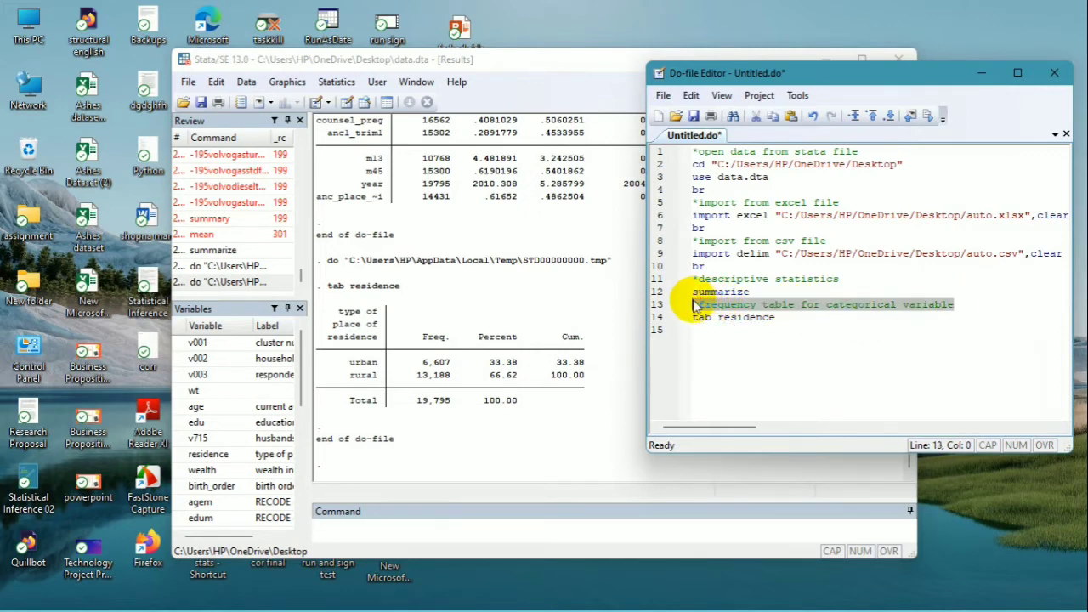
{"action": "left_click", "coordinate": [775, 318]}
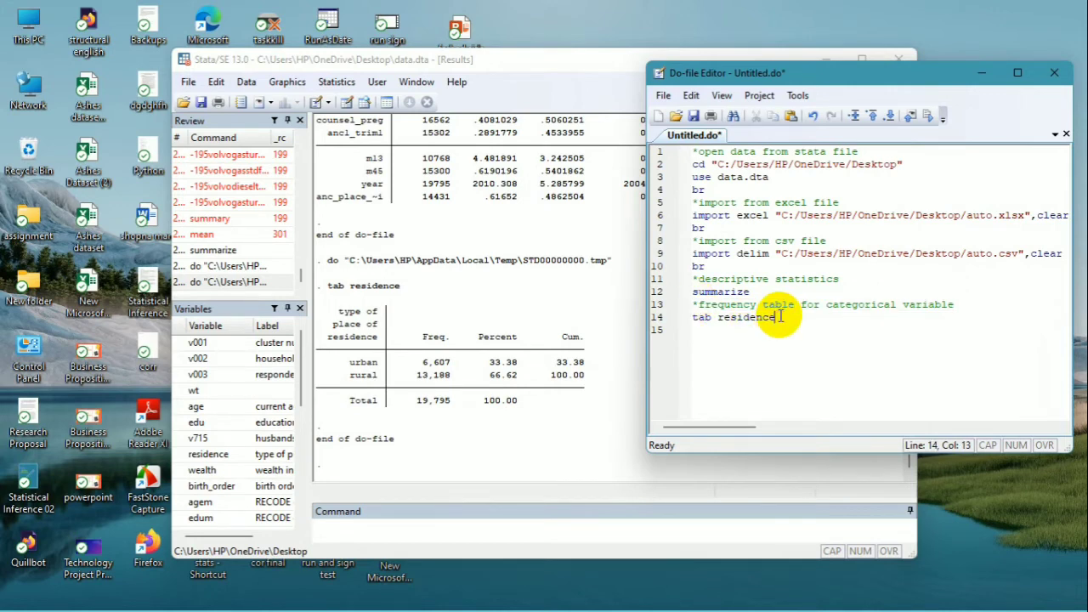
{"action": "key", "text": "Return"}
{"action": "type", "text": "*frequency table for categorical variable"}
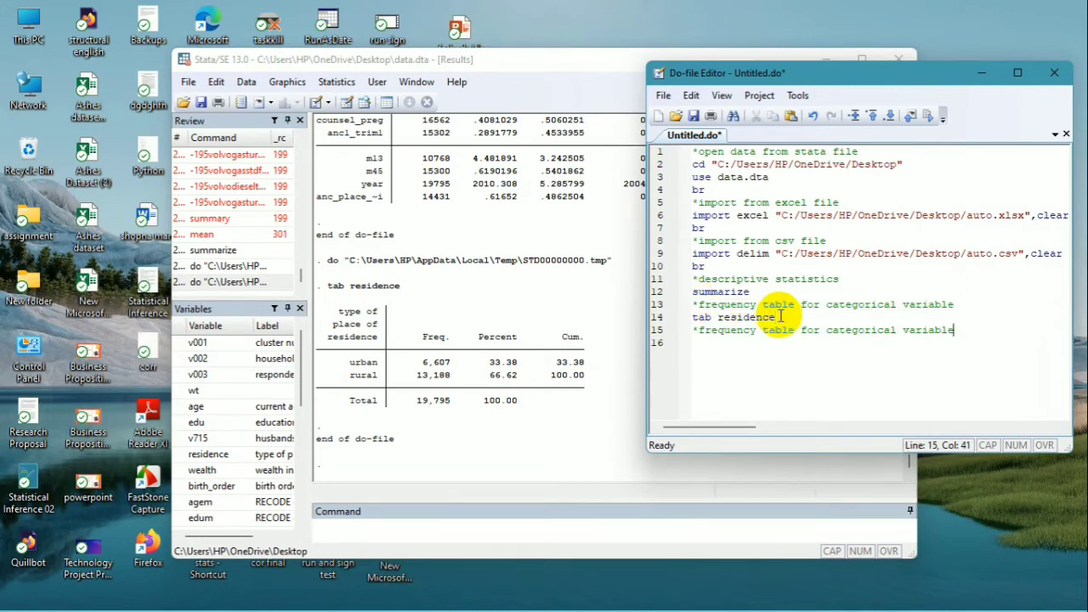
Step: Change categorical to quantitative in the line 15 comment and place the cursor on line 16
{"action": "left_click", "coordinate": [898, 331]}
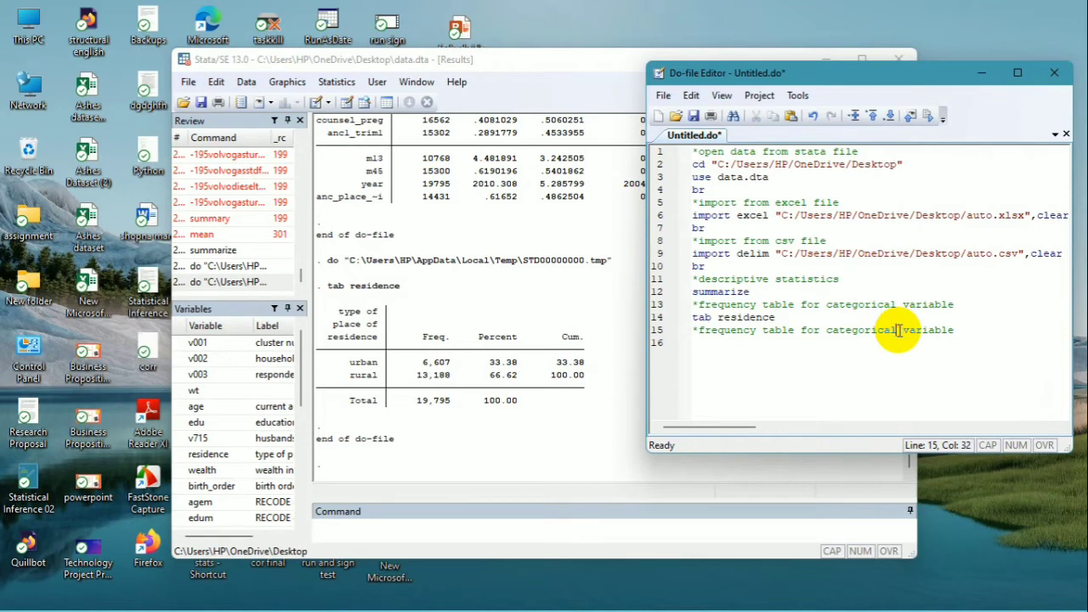
{"action": "key", "text": "BackSpace"}
{"action": "key", "text": "BackSpace"}
{"action": "key", "text": "BackSpace"}
{"action": "key", "text": "BackSpace"}
{"action": "key", "text": "BackSpace"}
{"action": "key", "text": "BackSpace"}
{"action": "key", "text": "BackSpace"}
{"action": "key", "text": "BackSpace"}
{"action": "key", "text": "BackSpace"}
{"action": "key", "text": "BackSpace"}
{"action": "key", "text": "BackSpace"}
{"action": "type", "text": "c"}
{"action": "key", "text": "BackSpace"}
{"action": "type", "text": "quan"}
{"action": "key", "text": "BackSpace"}
{"action": "key", "text": "BackSpace"}
{"action": "type", "text": "antitative"}
{"action": "left_click", "coordinate": [970, 341]}
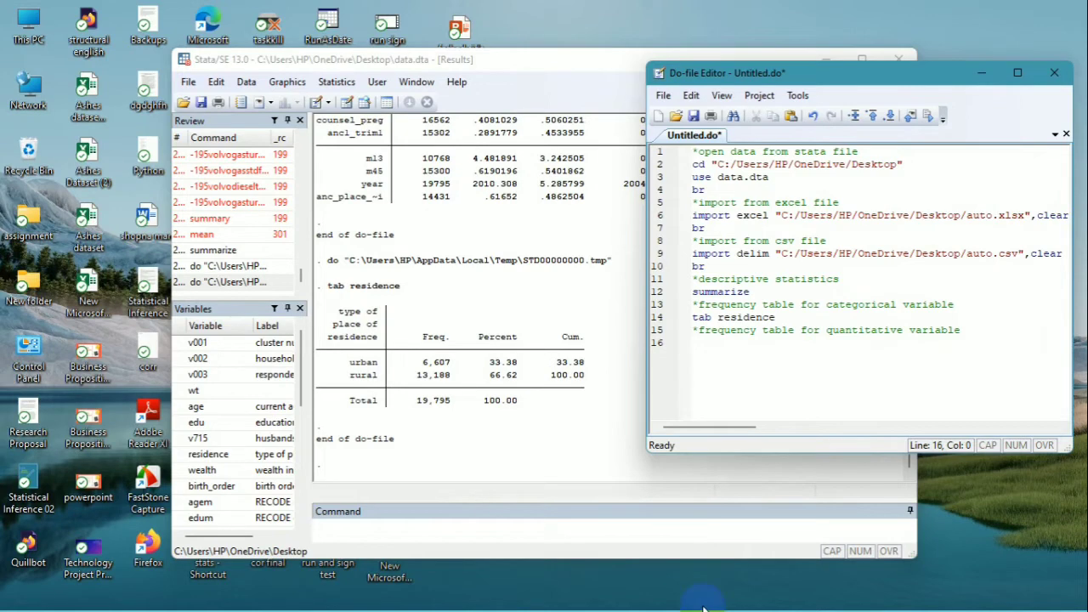
Step: Check the variables in the data browser, add tab age on line 16, and execute only that line
{"action": "mouse_move", "coordinate": [692, 598]}
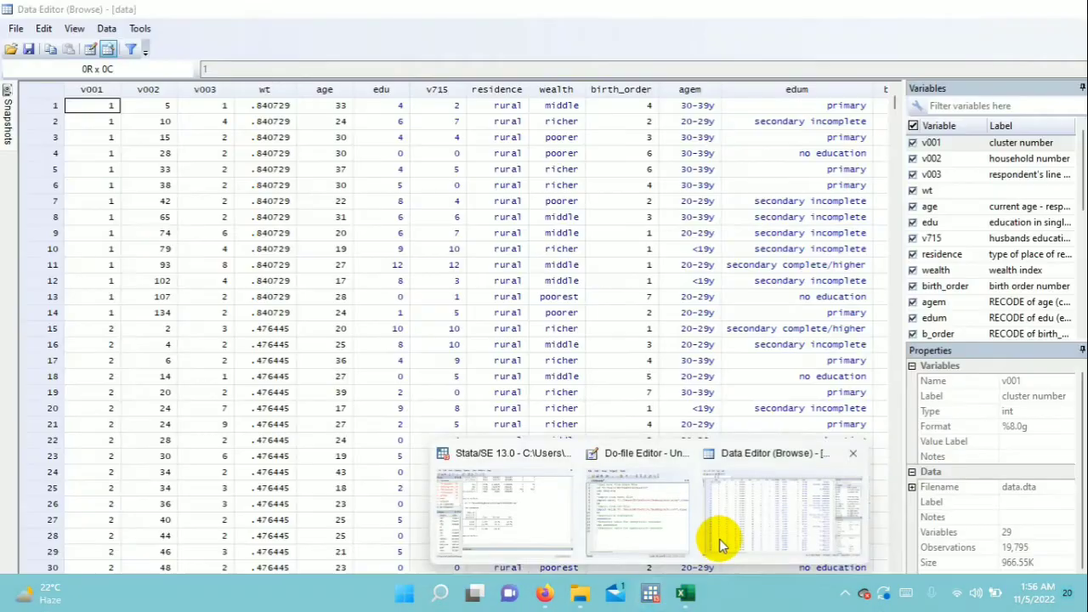
{"action": "left_click", "coordinate": [717, 539]}
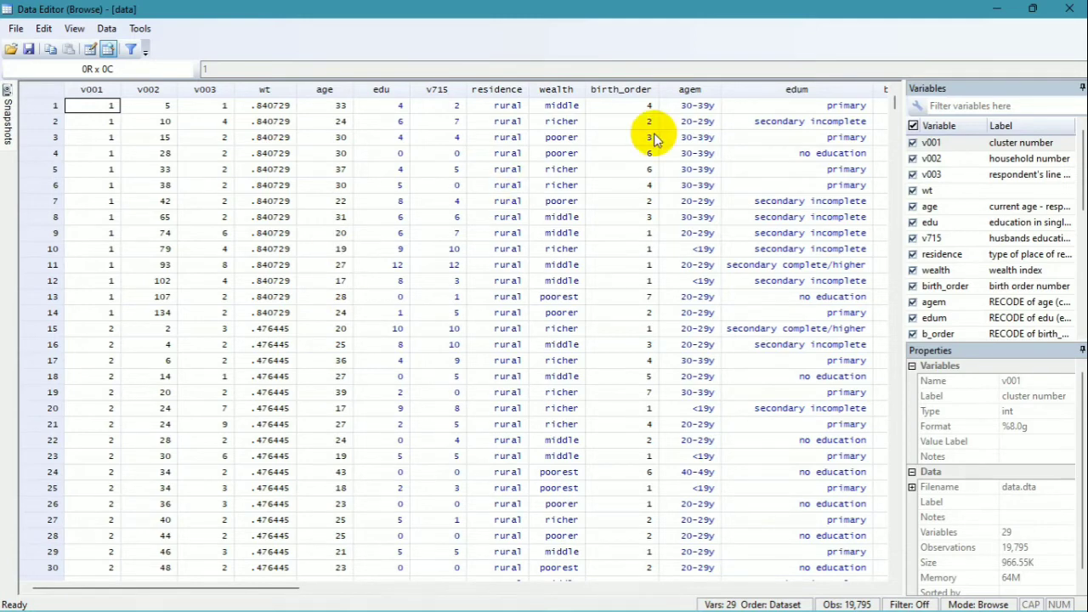
{"action": "left_click", "coordinate": [997, 12]}
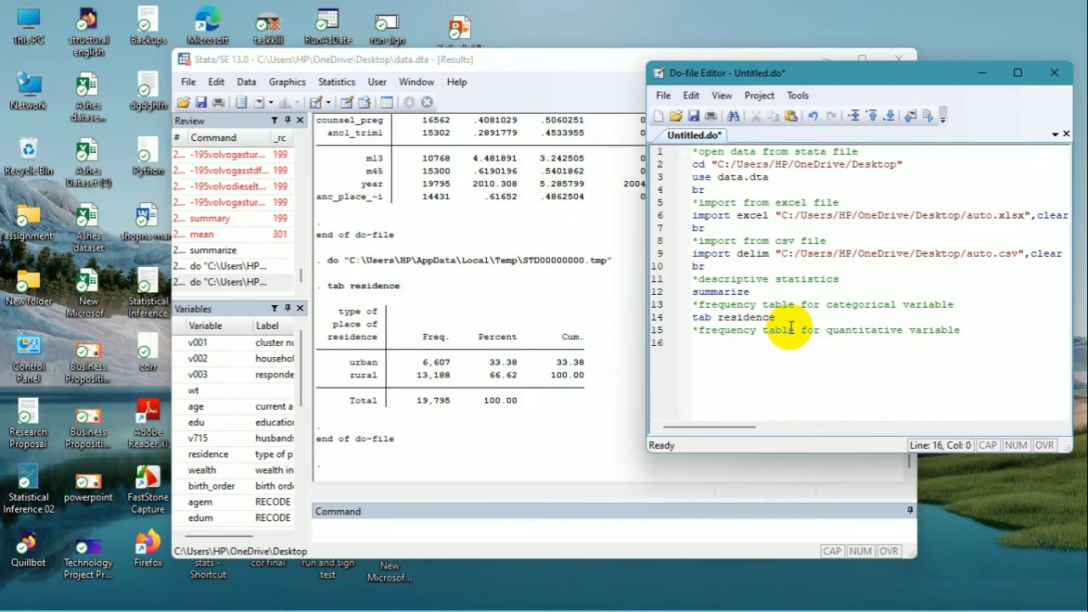
{"action": "type", "text": "tab age"}
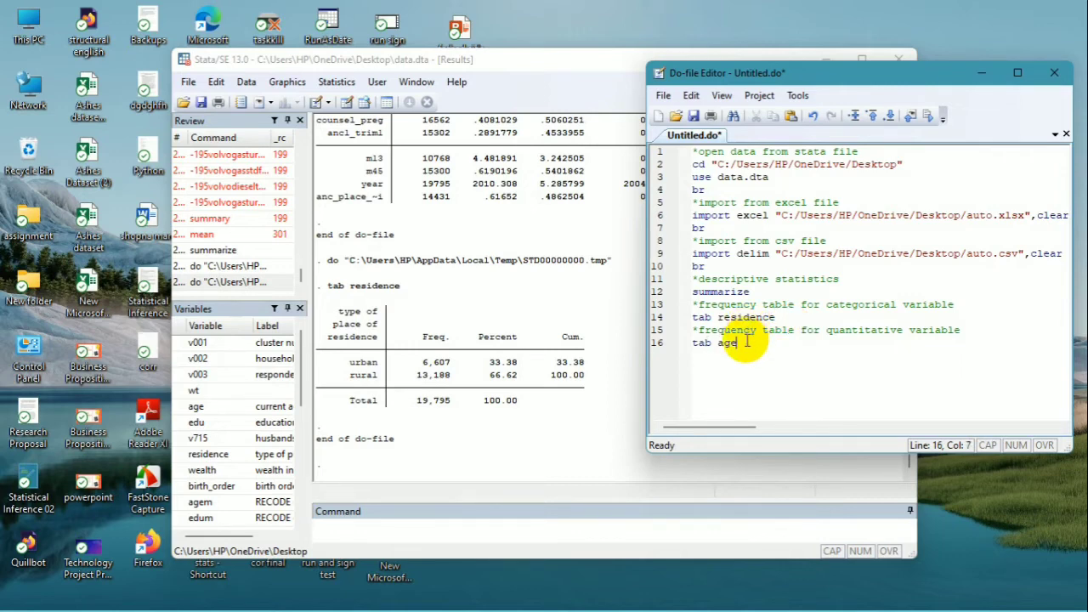
{"action": "left_click_drag", "start_coordinate": [739, 342], "coordinate": [692, 342]}
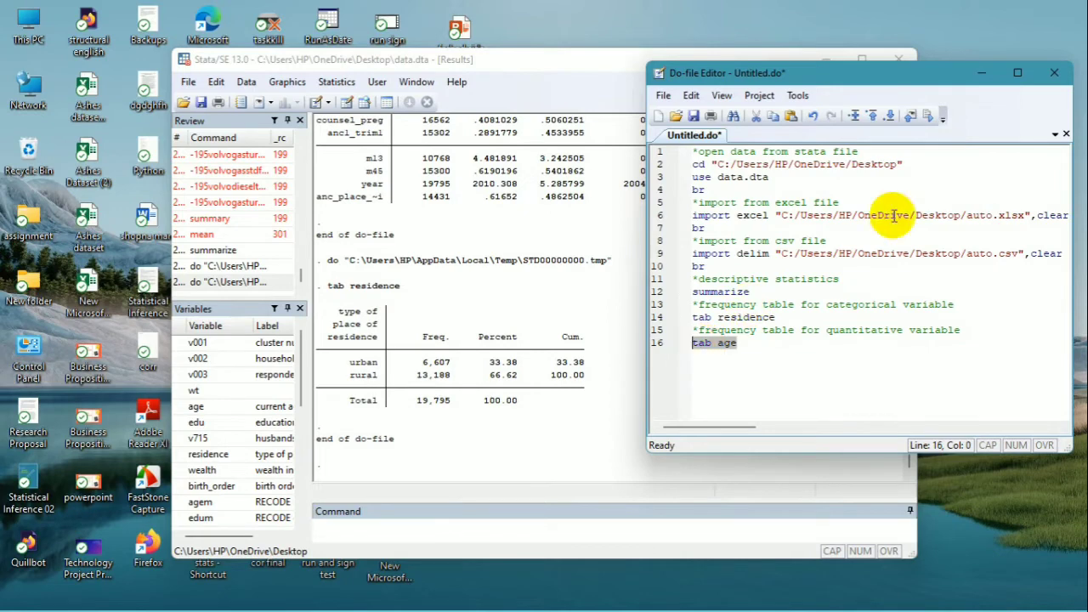
{"action": "left_click", "coordinate": [928, 118]}
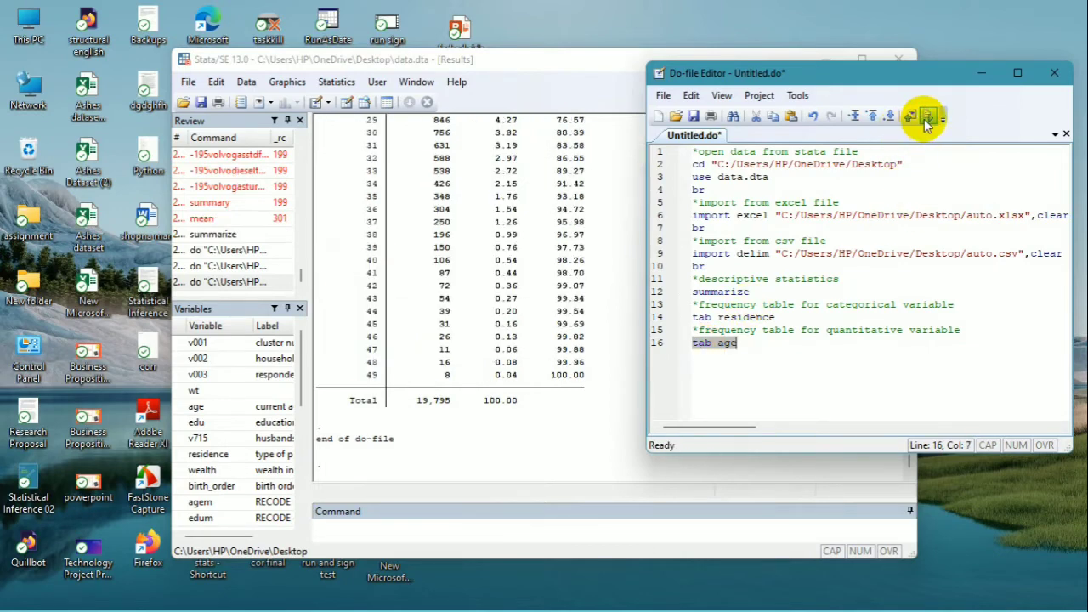
Step: Examine the full age frequency table in the results, from the youngest to the oldest respondents
{"action": "left_click", "coordinate": [595, 249]}
{"action": "scroll", "coordinate": [595, 249], "scroll_direction": "up", "scroll_amount": 5}
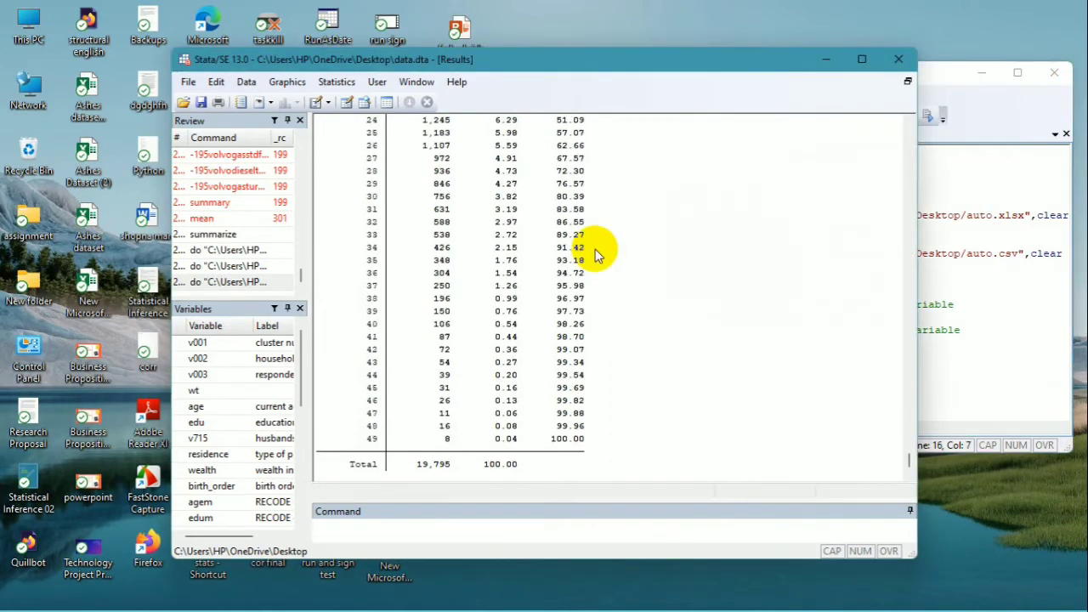
{"action": "scroll", "coordinate": [596, 249], "scroll_direction": "up", "scroll_amount": 2}
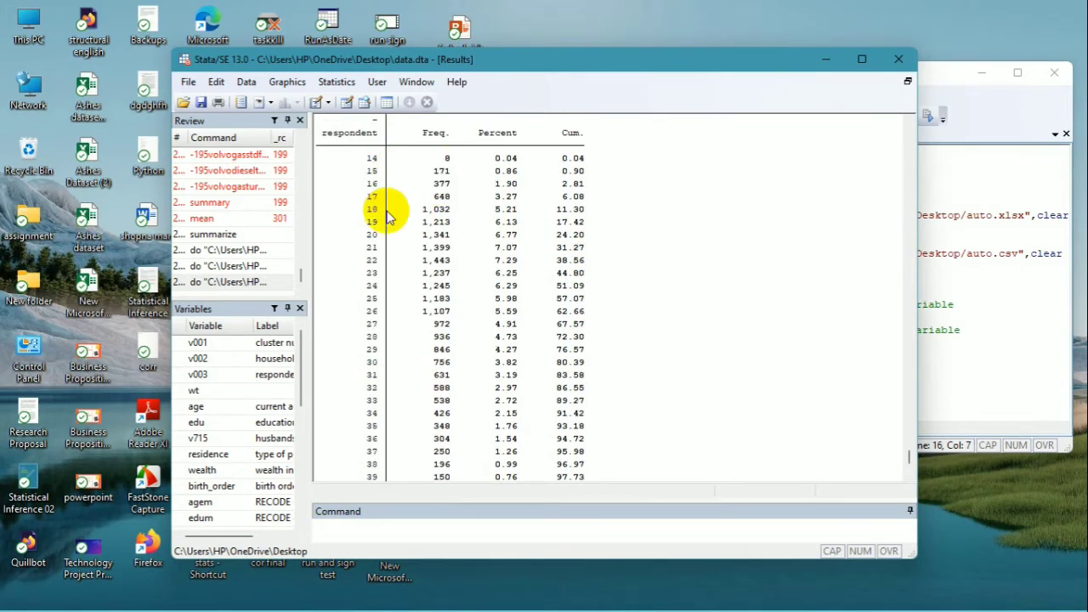
{"action": "scroll", "coordinate": [610, 274], "scroll_direction": "up", "scroll_amount": 1}
{"action": "scroll", "coordinate": [612, 277], "scroll_direction": "down", "scroll_amount": 3}
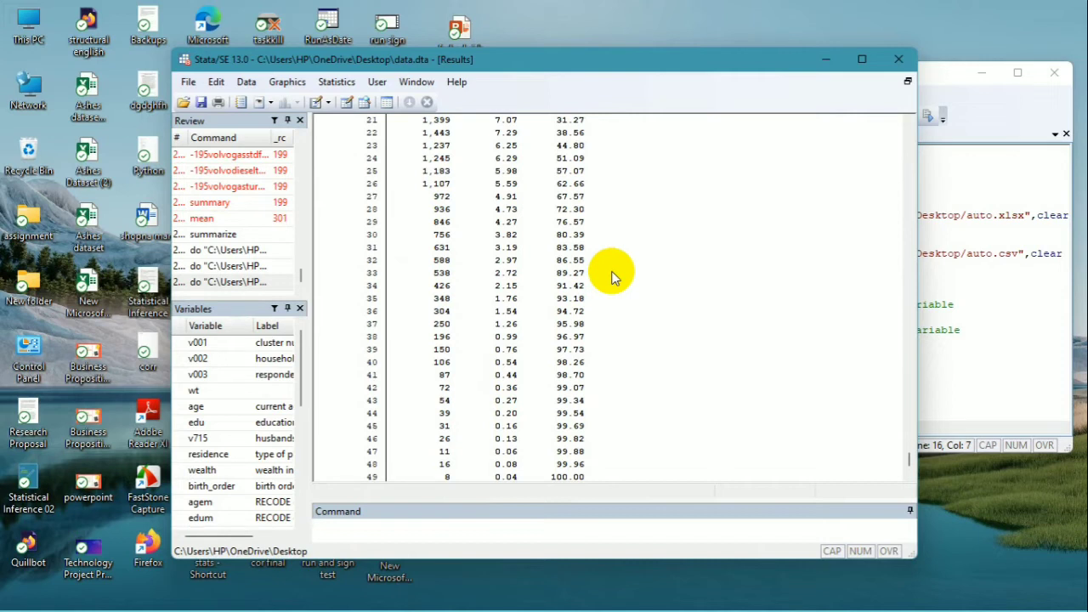
{"action": "scroll", "coordinate": [613, 276], "scroll_direction": "up", "scroll_amount": 8}
{"action": "scroll", "coordinate": [612, 276], "scroll_direction": "down", "scroll_amount": 1}
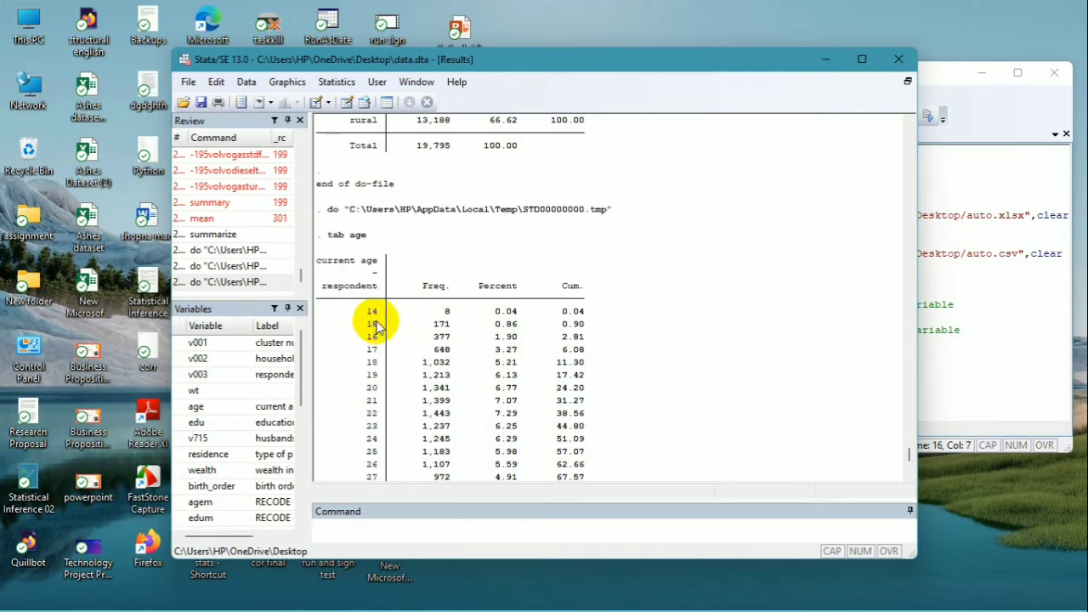
{"action": "scroll", "coordinate": [534, 311], "scroll_direction": "down", "scroll_amount": 10}
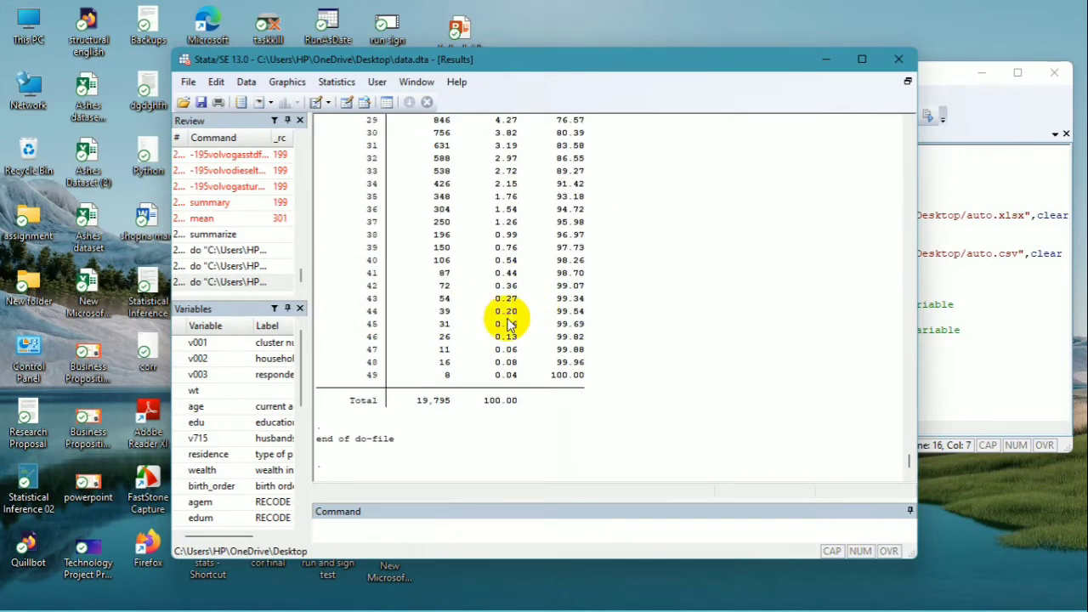
Step: Add gen agec=1 if age<=20 on line 17 of the do-file and start a new line below it
{"action": "left_click", "coordinate": [1045, 372]}
{"action": "key", "text": "Return"}
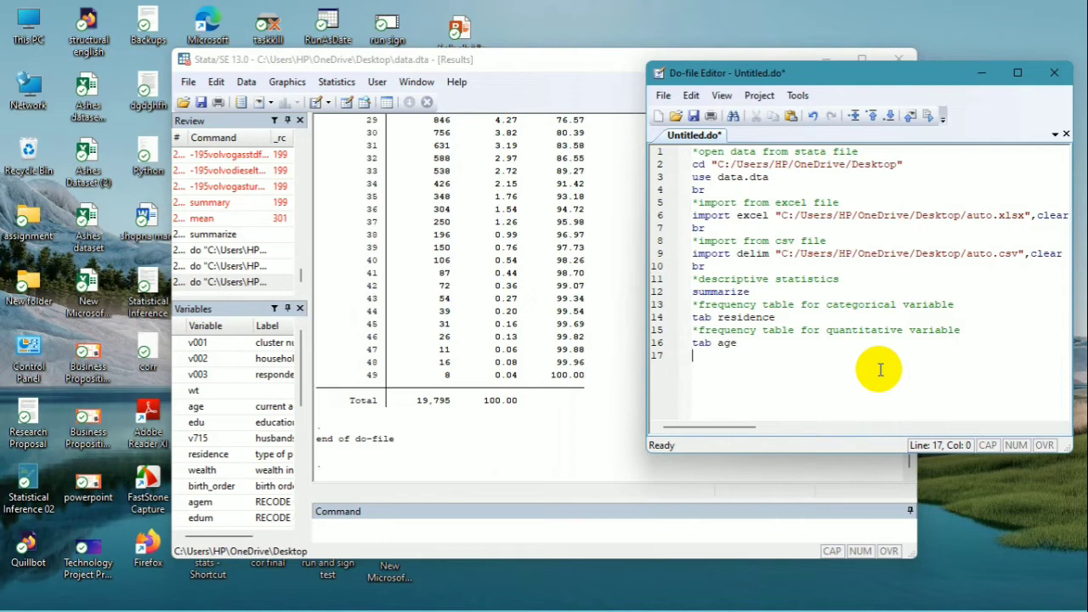
{"action": "type", "text": "gen "}
{"action": "type", "text": "aged"}
{"action": "type", "text": " ="}
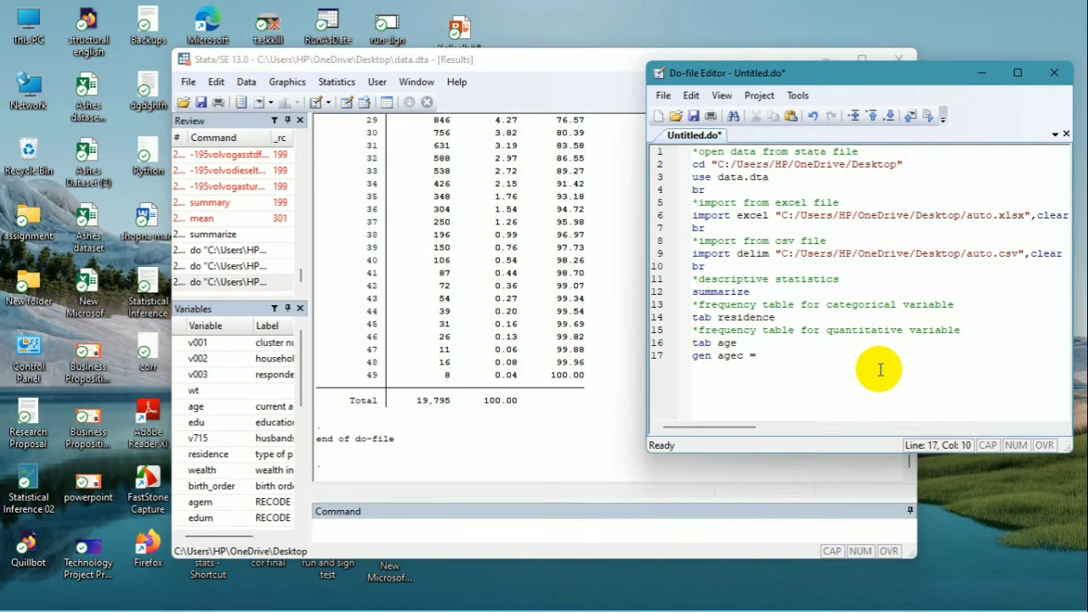
{"action": "type", "text": "1"}
{"action": "key", "text": "BackSpace"}
{"action": "key", "text": "BackSpace"}
{"action": "key", "text": "BackSpace"}
{"action": "key", "text": "BackSpace"}
{"action": "type", "text": "=1 id"}
{"action": "key", "text": "BackSpace"}
{"action": "type", "text": "fm"}
{"action": "key", "text": "BackSpace"}
{"action": "type", "text": "age"}
{"action": "type", "text": "<=20"}
{"action": "key", "text": "Return"}
Step: Add replace agec=2 if age>20 & age<=30 on line 18 of the do-file and start a new line
{"action": "type", "text": "re"}
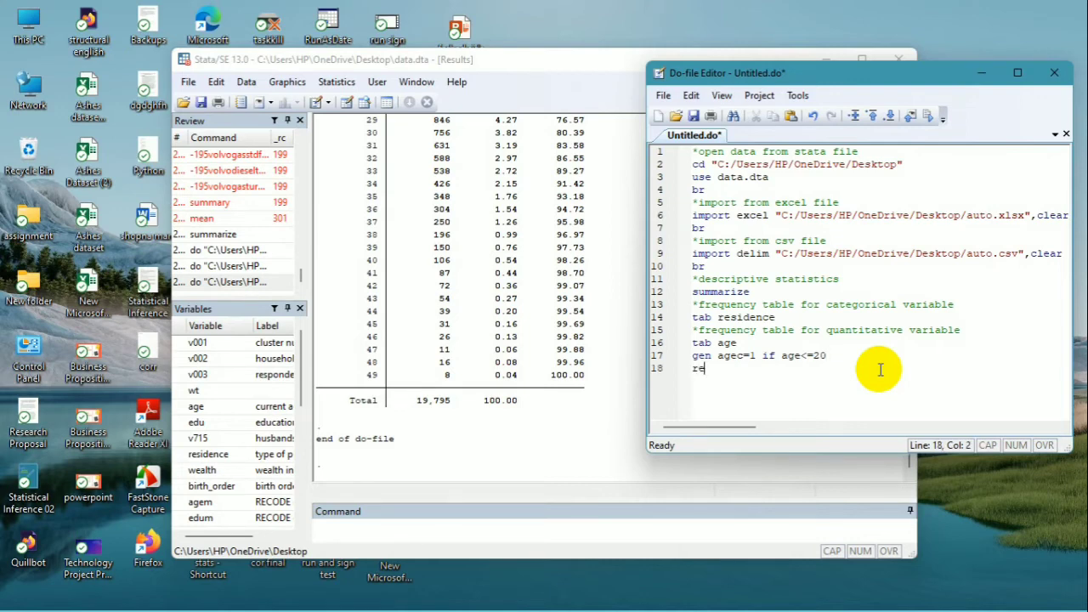
{"action": "type", "text": "place agec"}
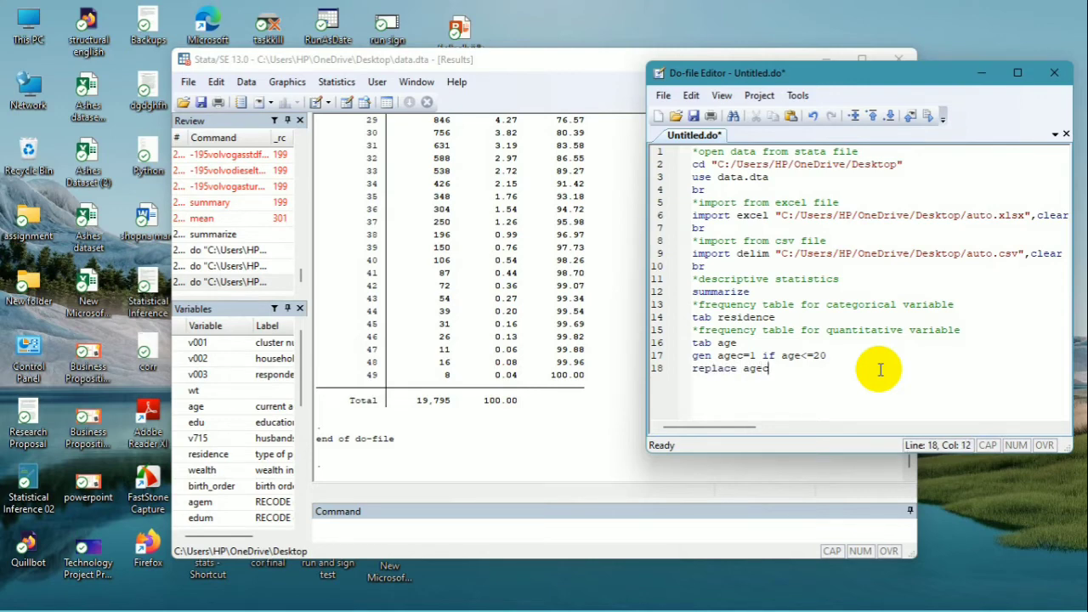
{"action": "type", "text": "=2 if age>20 & age"}
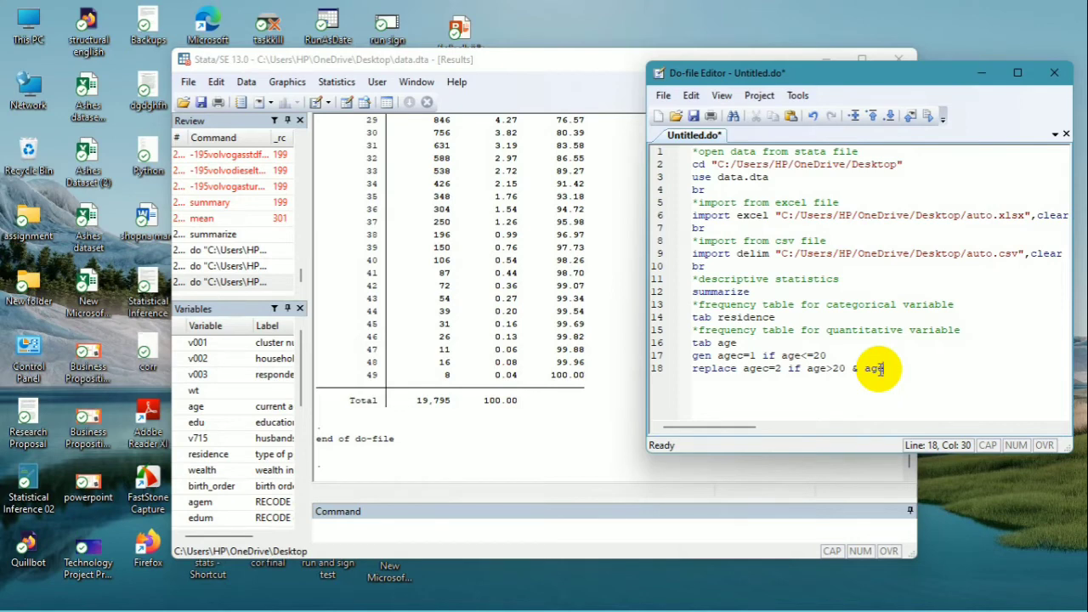
{"action": "type", "text": "<=30"}
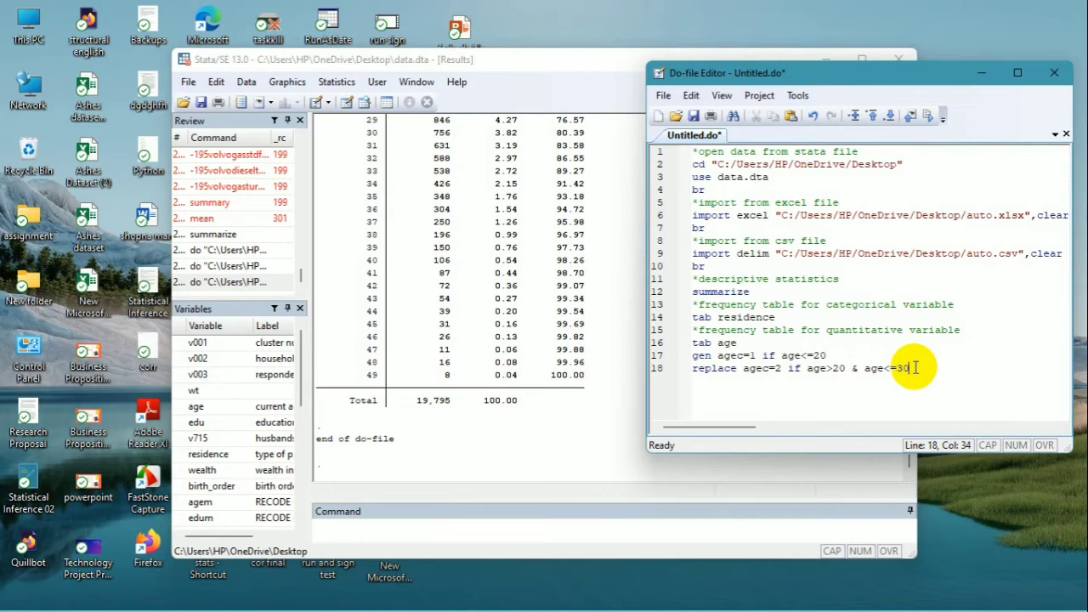
{"action": "key", "text": "Return"}
Step: Add replace agec=3 if age>30 on line 19 and start a new line below it
{"action": "type", "text": "repl"}
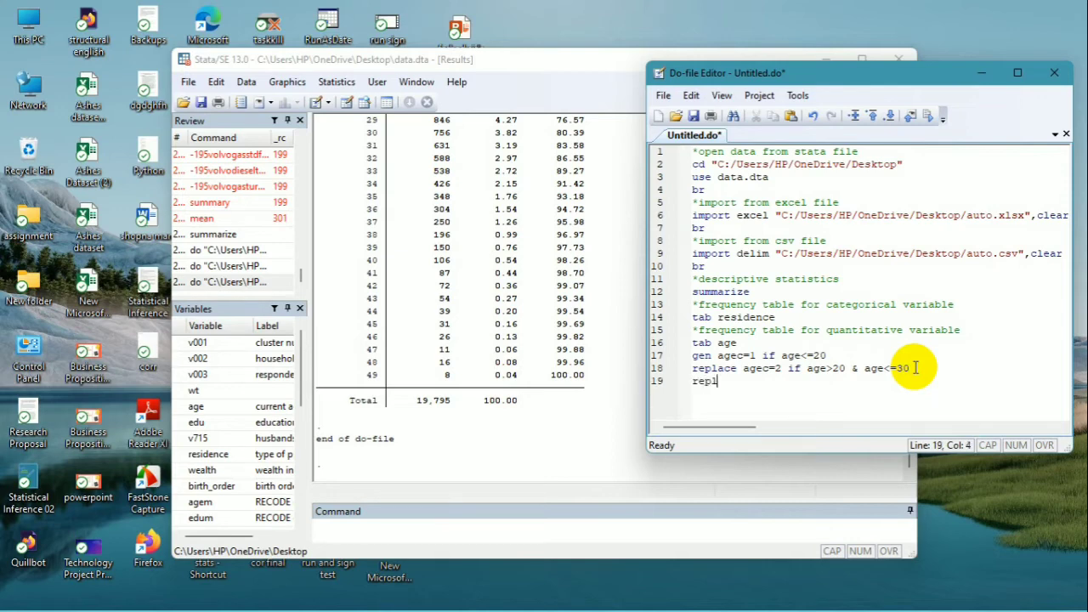
{"action": "type", "text": "ace agec"}
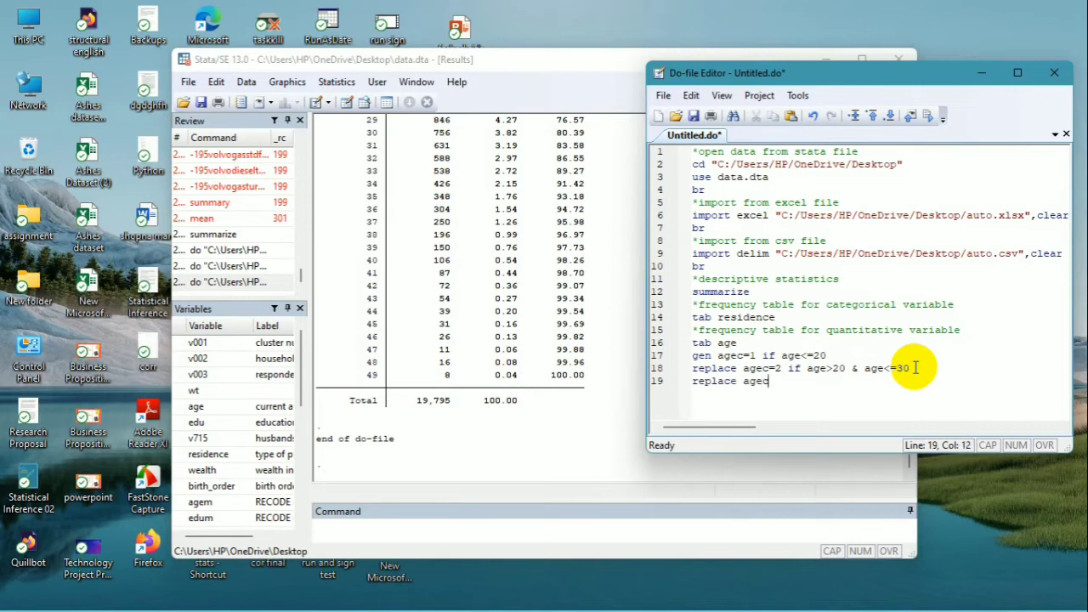
{"action": "type", "text": "=3 if age>30"}
{"action": "key", "text": "Return"}
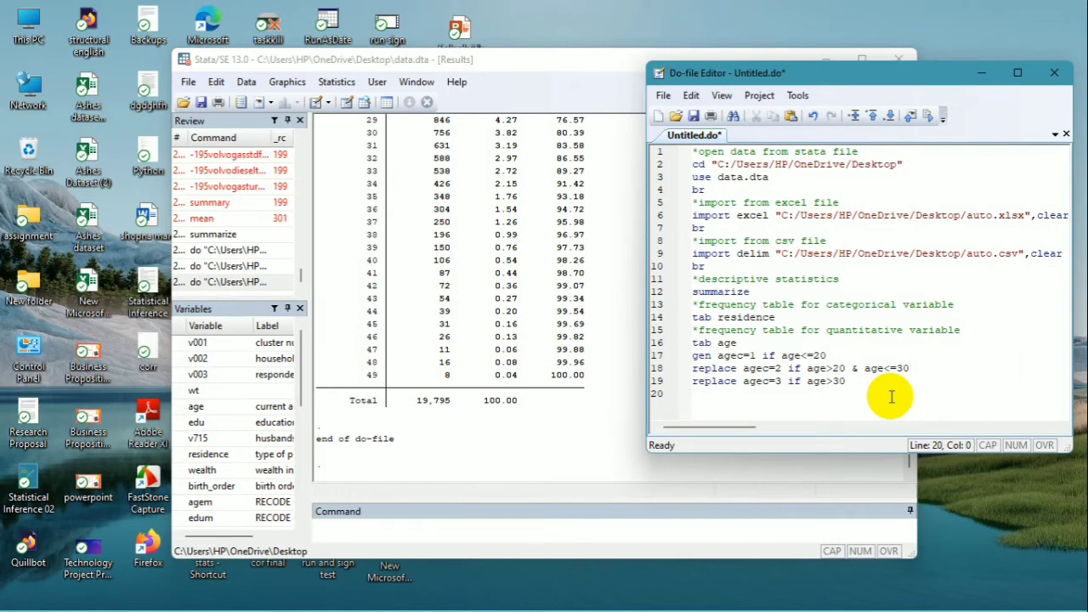
Step: Begin line 20 with label define agel, giving category 1 the label "less than 20"
{"action": "type", "text": "bel defien"}
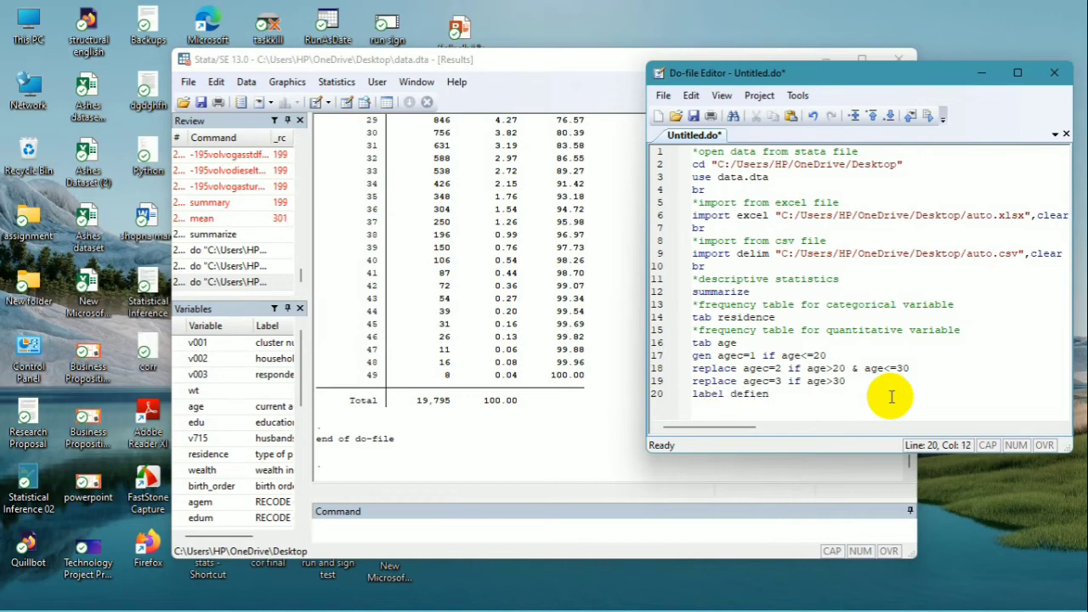
{"action": "key", "text": "BackSpace"}
{"action": "key", "text": "BackSpace"}
{"action": "type", "text": "ne agel"}
{"action": "type", "text": "1\""}
{"action": "type", "text": "less ta"}
{"action": "key", "text": "BackSpace"}
{"action": "type", "text": "ha"}
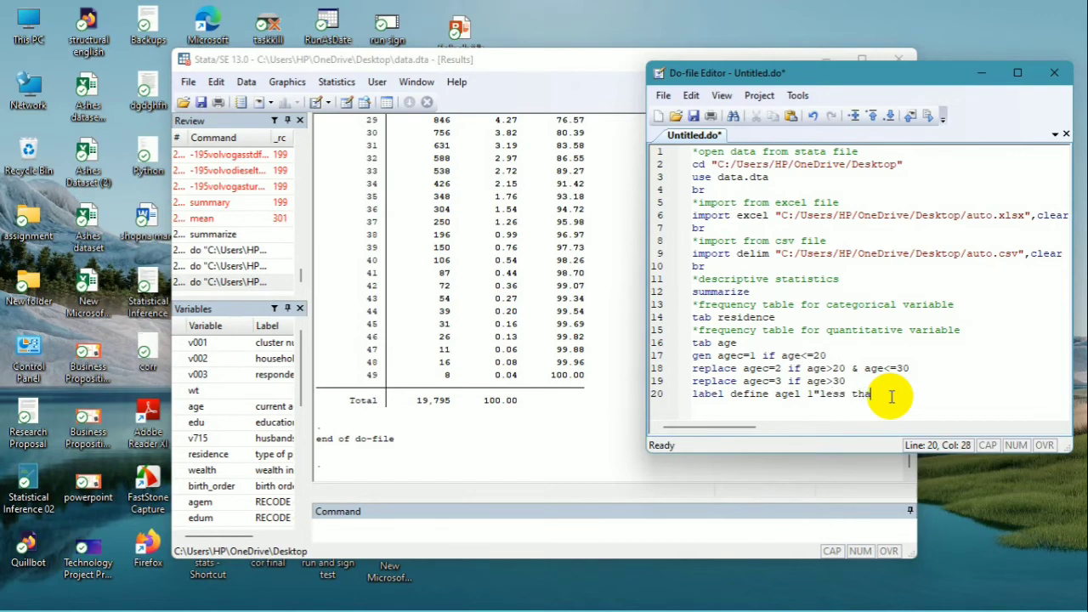
{"action": "type", "text": "n 20\""}
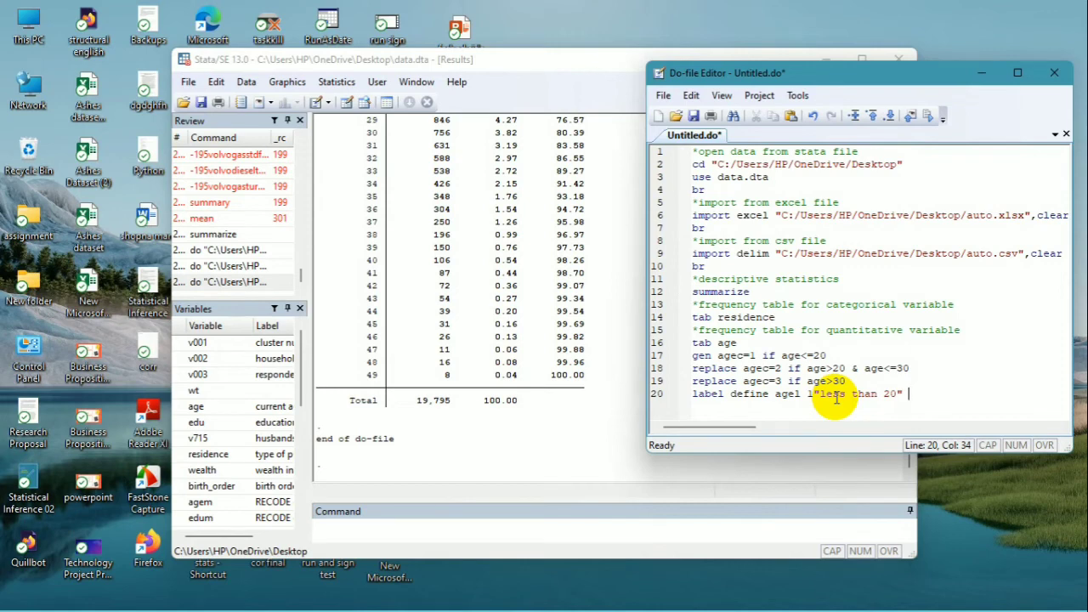
Step: Append years to the category 1 label and add 2"21 years to 30 years" to the line 20 label definition
{"action": "type", "text": "2\"21 to 30"}
{"action": "left_click", "coordinate": [896, 393]}
{"action": "type", "text": "years"}
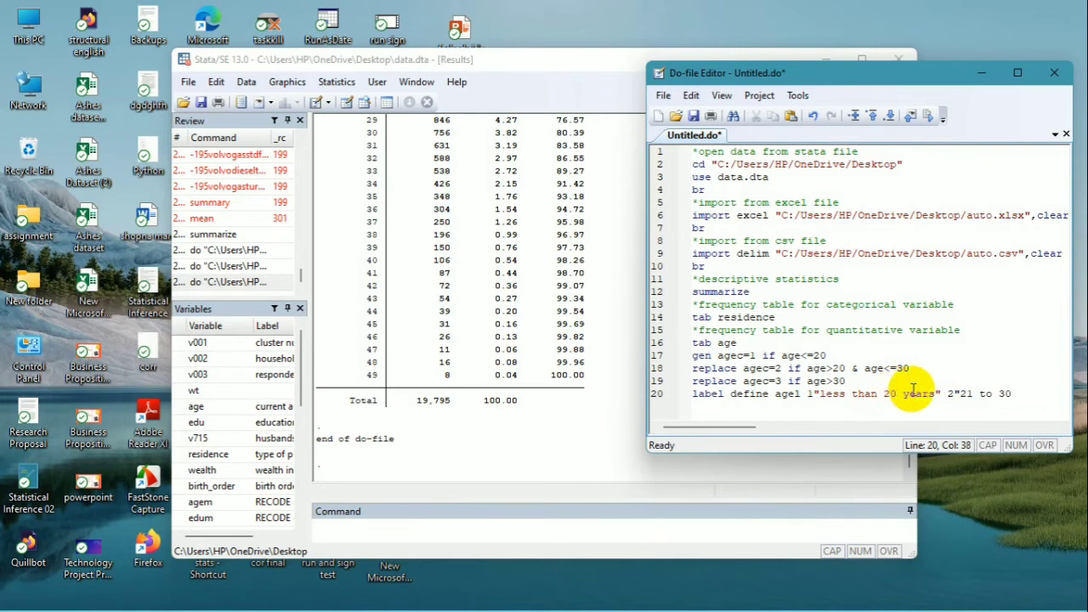
{"action": "left_click", "coordinate": [975, 393]}
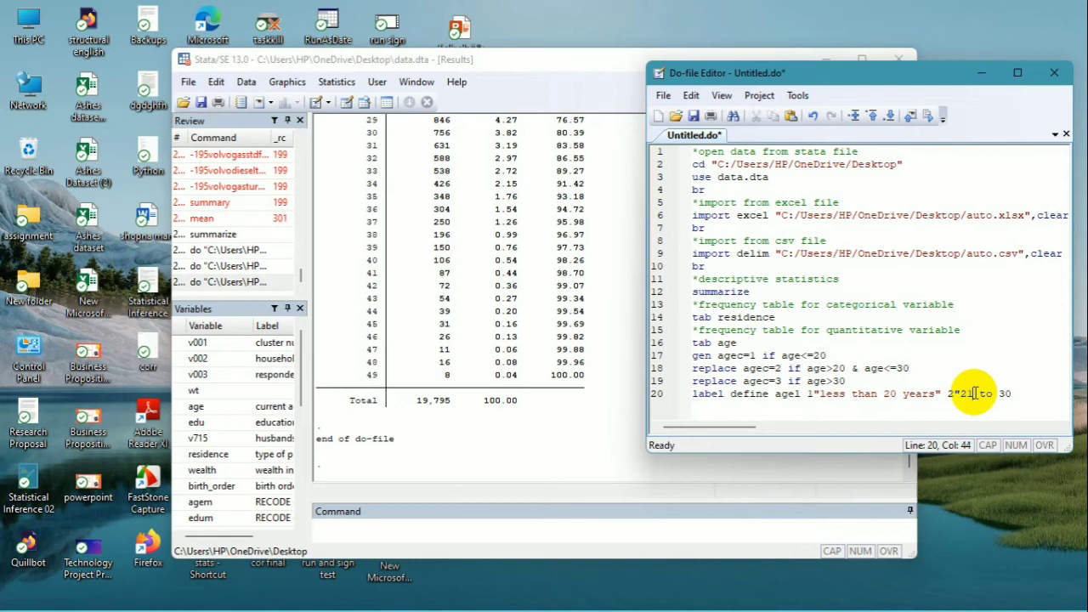
{"action": "type", "text": "years"}
{"action": "left_click", "coordinate": [1063, 393]}
{"action": "type", "text": "to 30"}
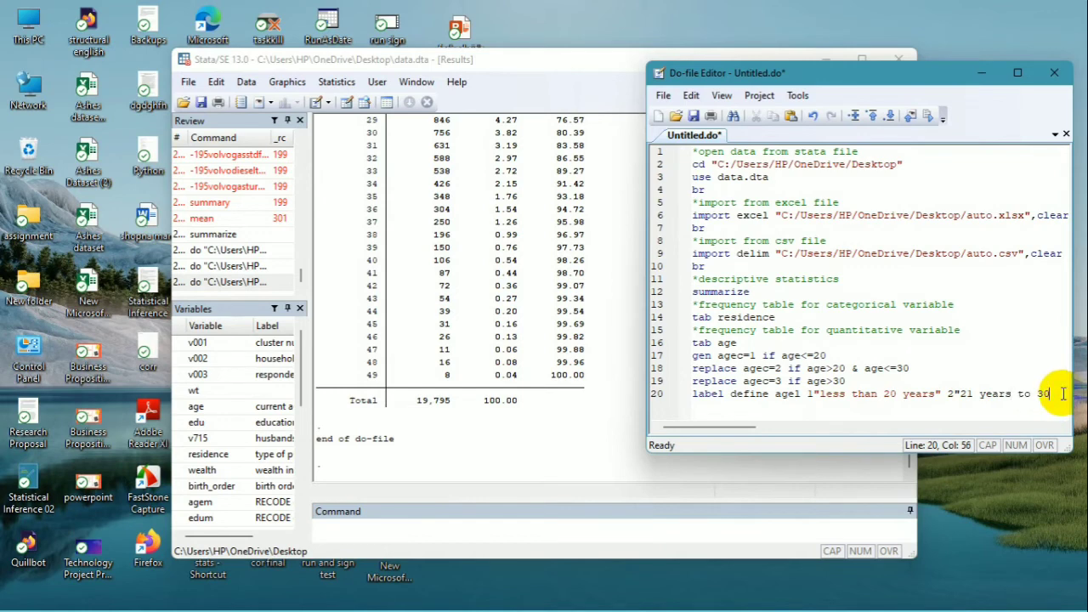
{"action": "type", "text": " yea"}
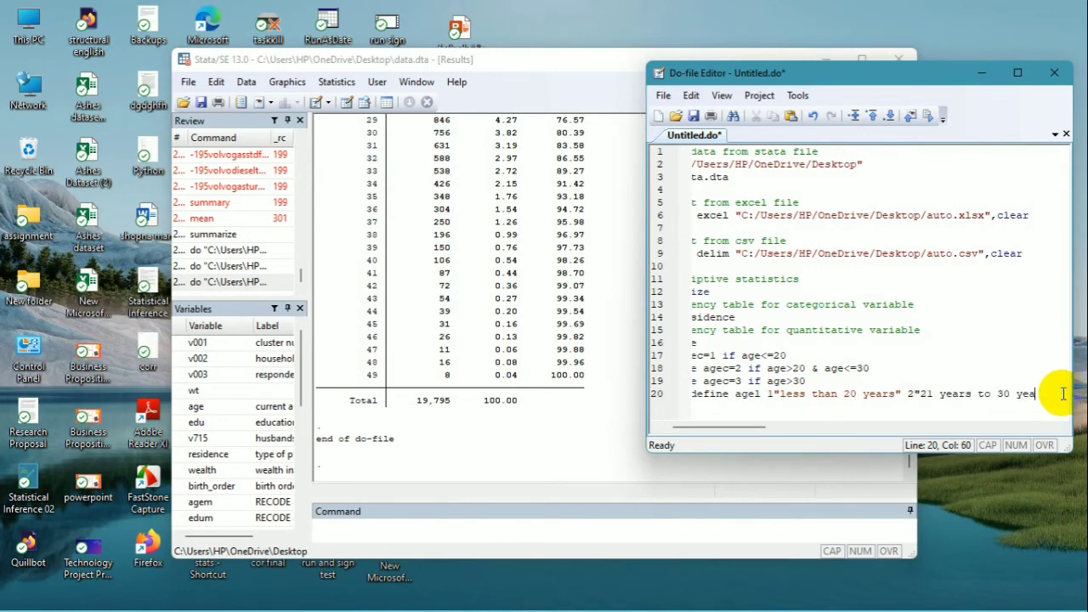
{"action": "type", "text": "rs\" 3\""}
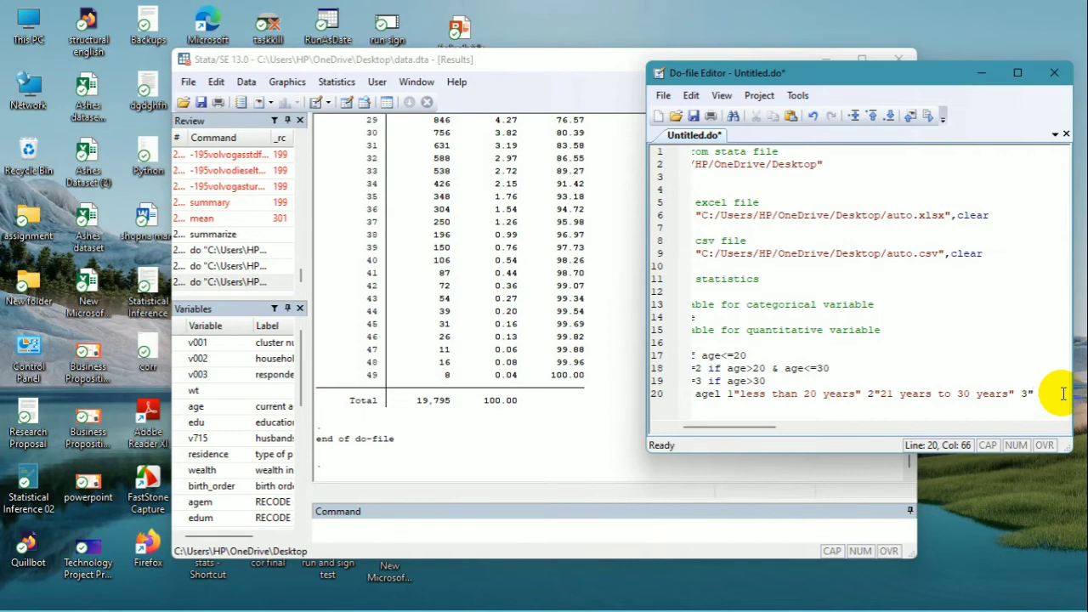
Step: Complete the line 20 label definition with "greater than 30 years" for category 3 and start a new line
{"action": "type", "text": "greate"}
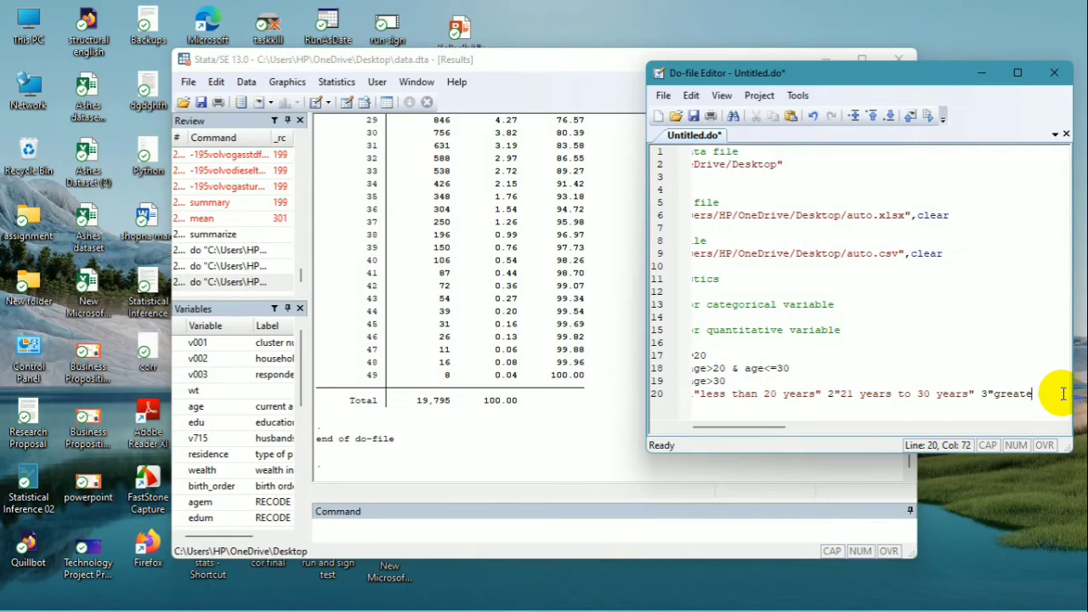
{"action": "type", "text": "r than"}
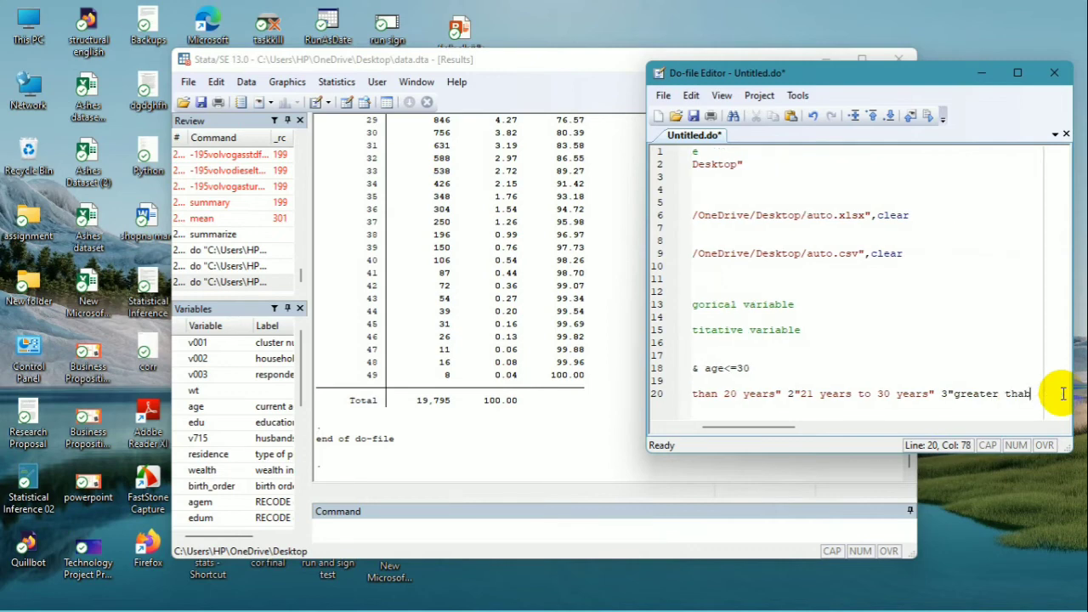
{"action": "type", "text": " 3"}
{"action": "key", "text": "BackSpace"}
{"action": "key", "text": "BackSpace"}
{"action": "key", "text": "BackSpace"}
{"action": "type", "text": "n 30 years"}
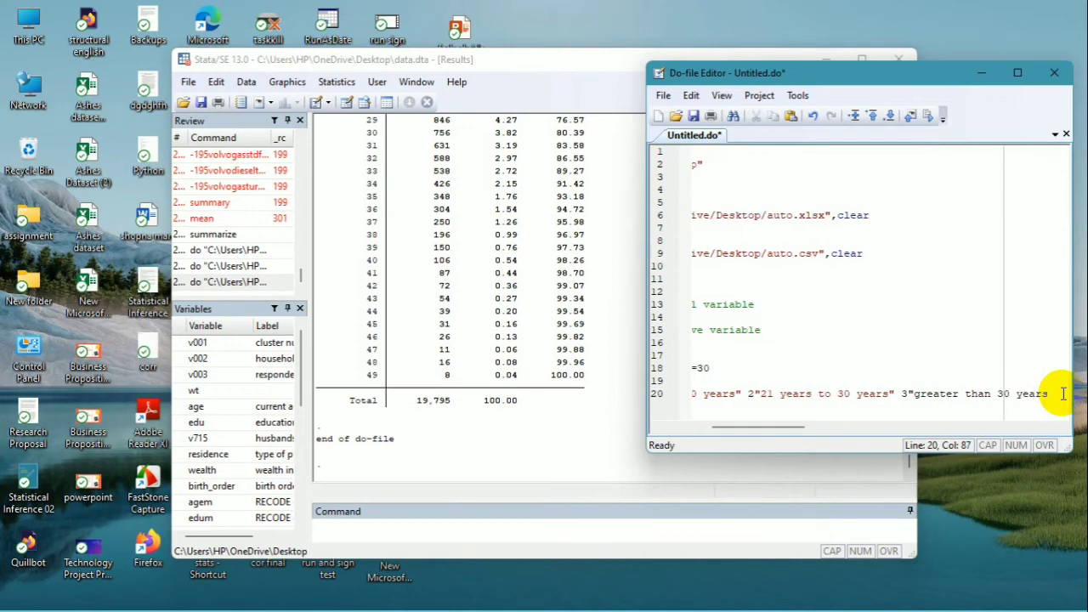
{"action": "type", "text": "\""}
{"action": "key", "text": "Return"}
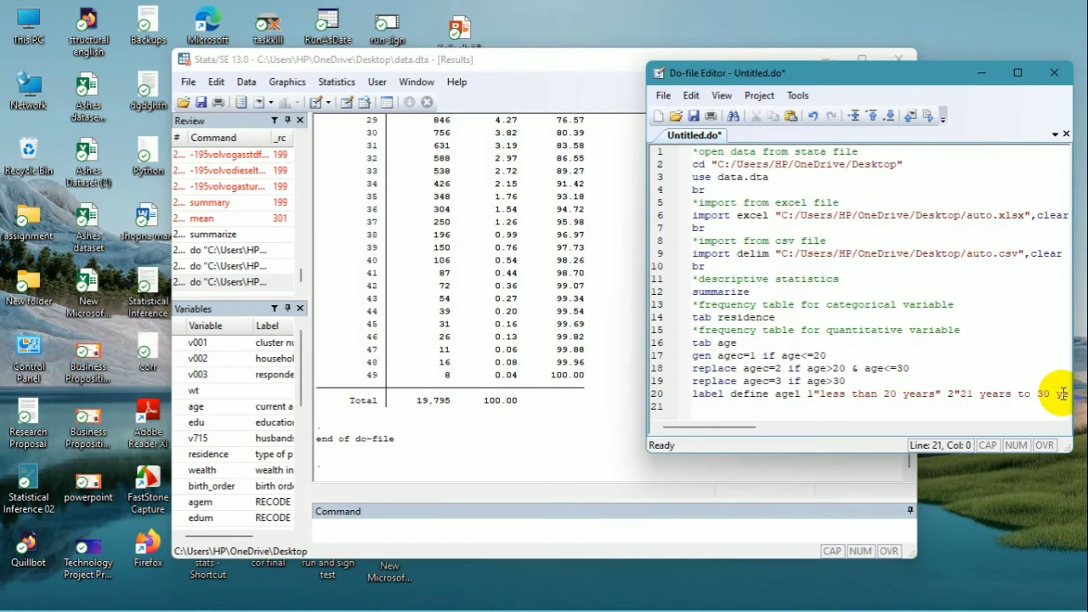
Step: Add label value agec agel on line 21 to attach the labels to the grouped age variable
{"action": "type", "text": "label value "}
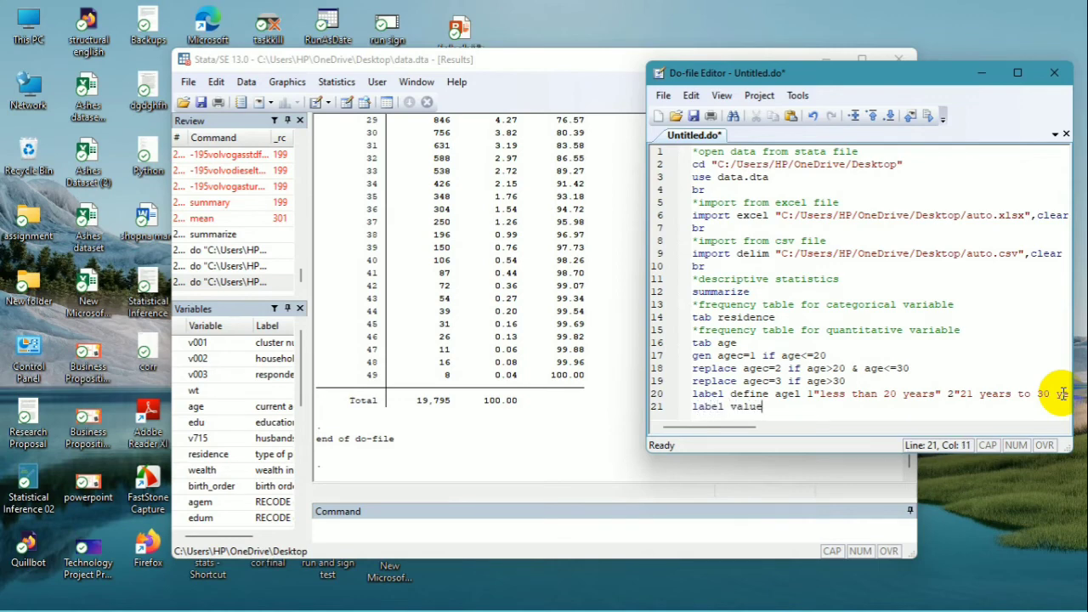
{"action": "type", "text": "agec"}
{"action": "type", "text": "agel"}
{"action": "key", "text": "Return"}
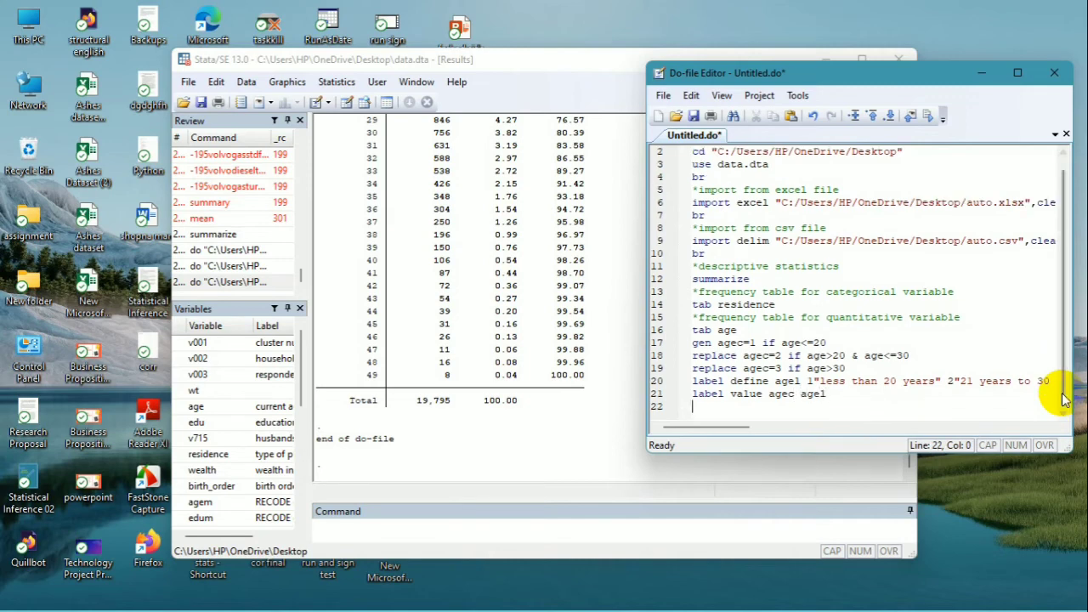
Step: Add tab agec on line 22 and execute only lines 17 to 22 of the do-file
{"action": "type", "text": "t"}
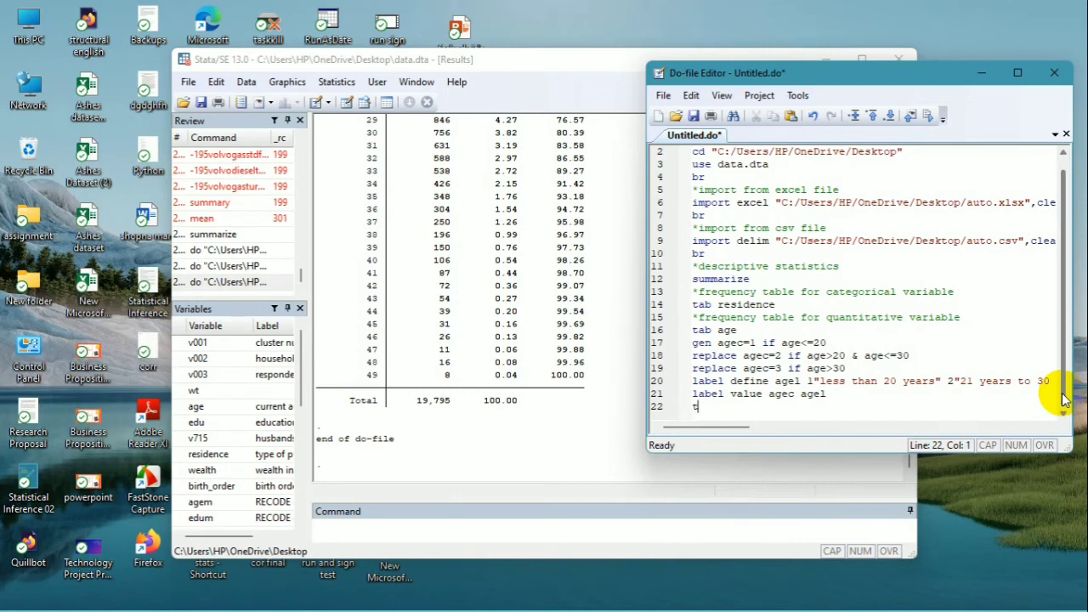
{"action": "type", "text": "ab agec"}
{"action": "left_click", "coordinate": [939, 457]}
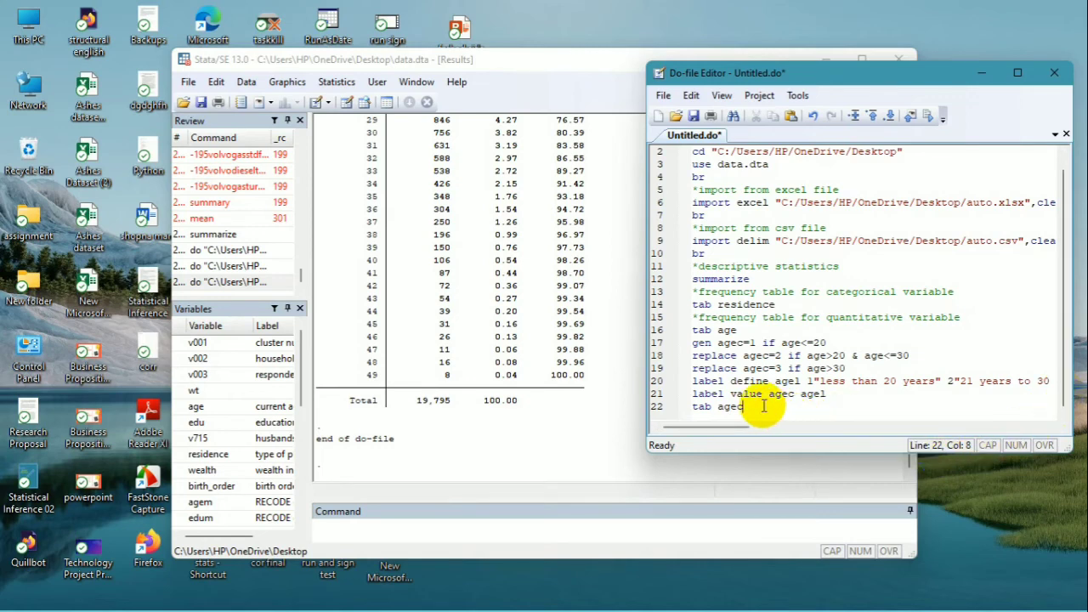
{"action": "left_click_drag", "start_coordinate": [760, 403], "coordinate": [693, 345]}
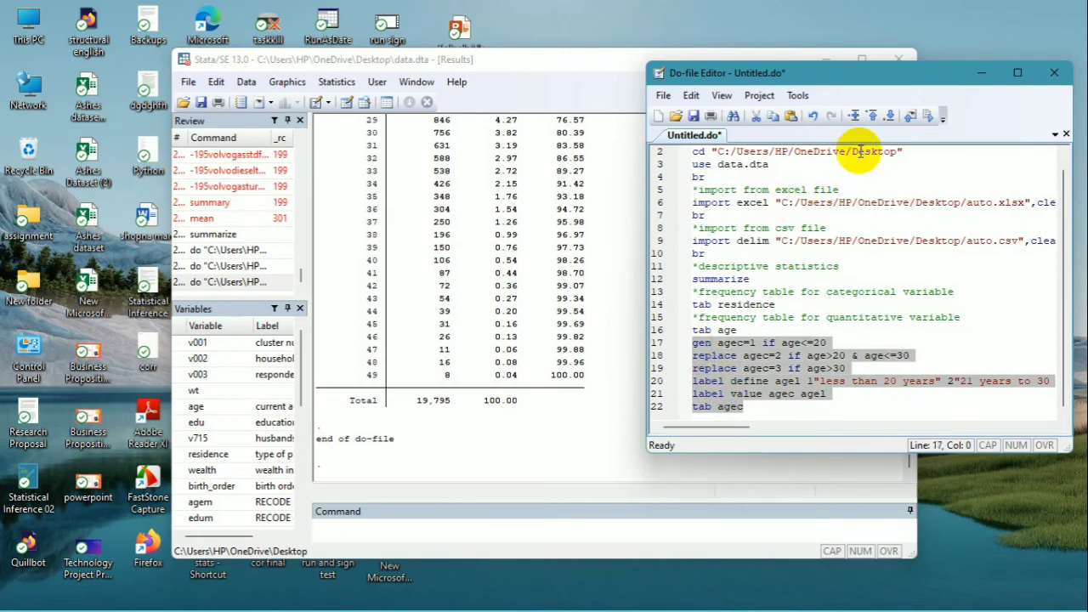
{"action": "left_click", "coordinate": [925, 121]}
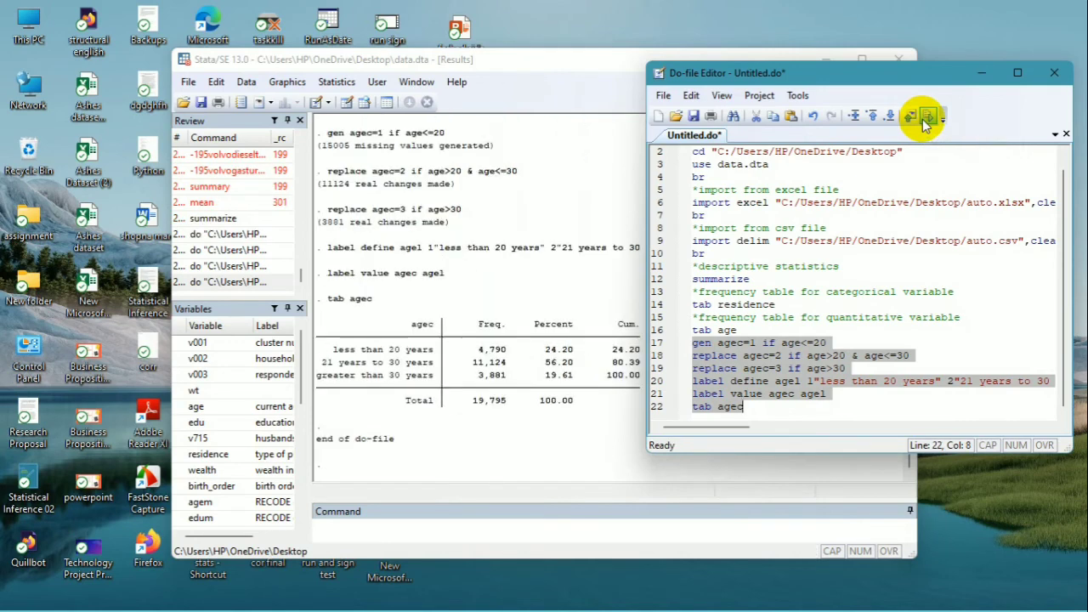
Step: Examine the grouped age frequency table in the results and return the cursor to the end of line 22
{"action": "left_click", "coordinate": [484, 448]}
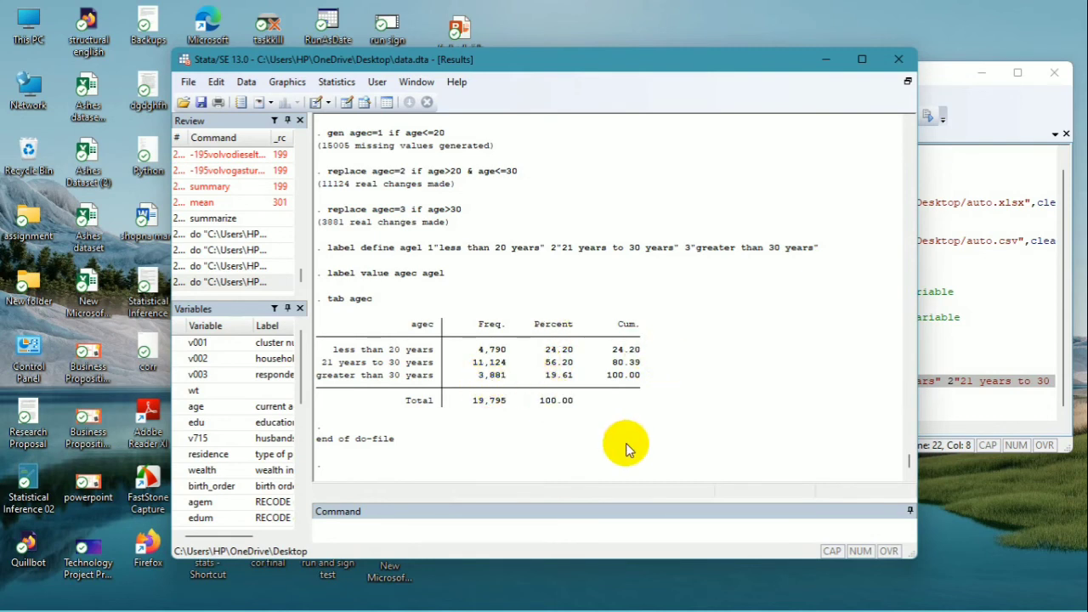
{"action": "left_click", "coordinate": [984, 342]}
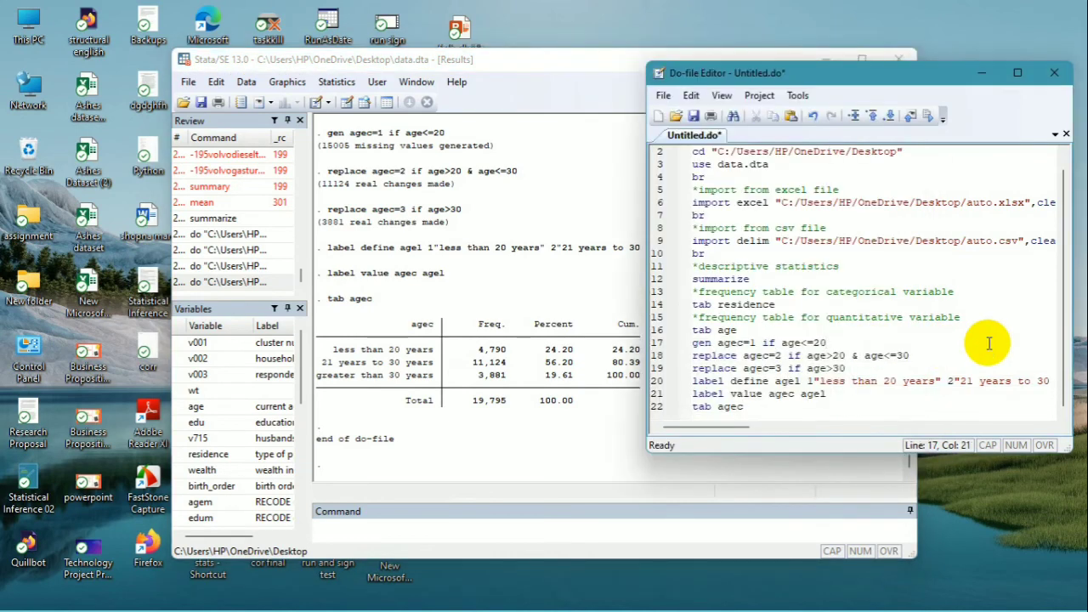
{"action": "left_click", "coordinate": [794, 411]}
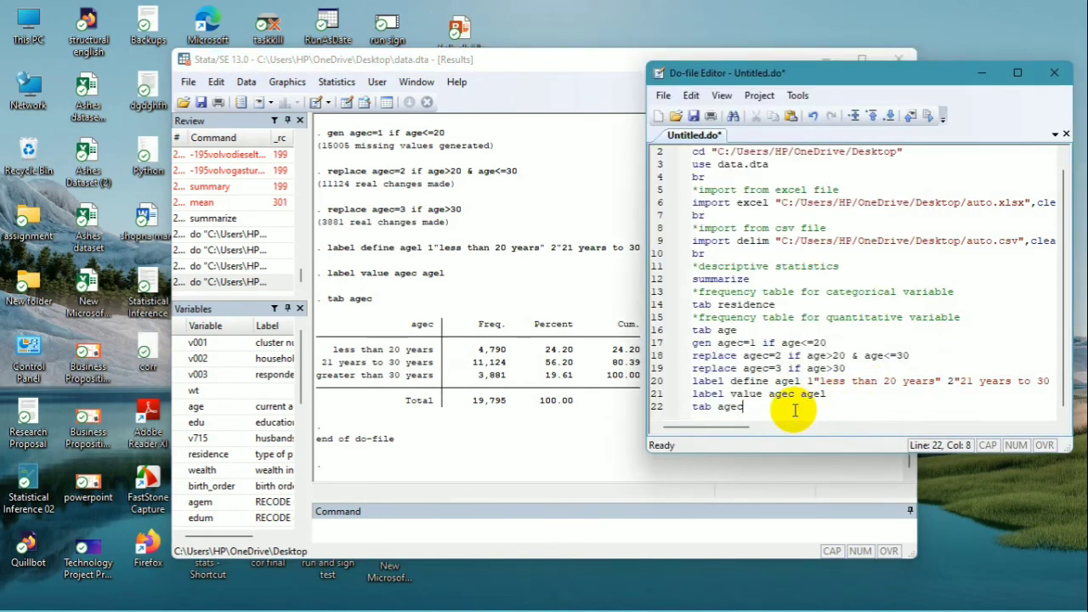